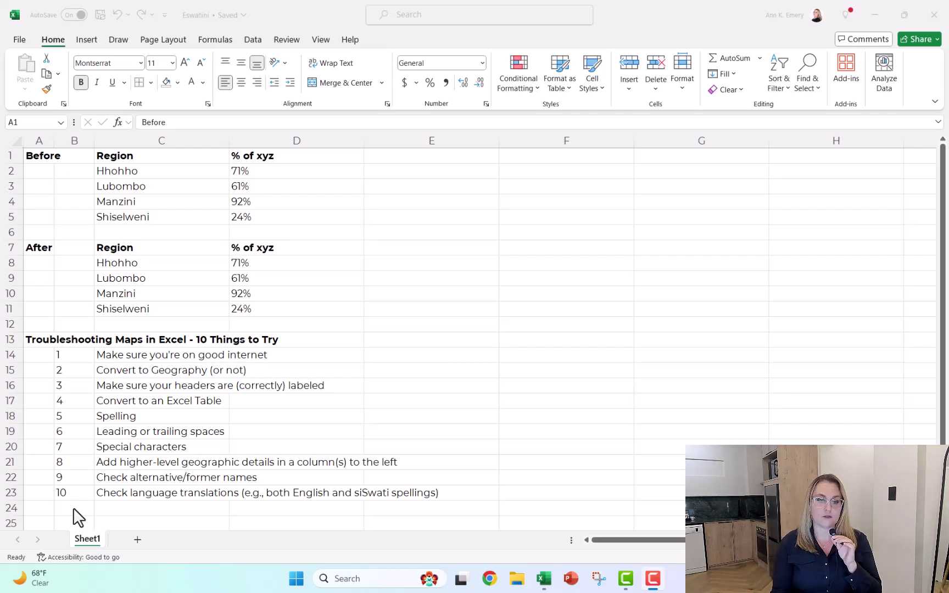
Insert a Filled Map chart from the Before table's regions and percentages (C1:D5)
left_click(171, 154)
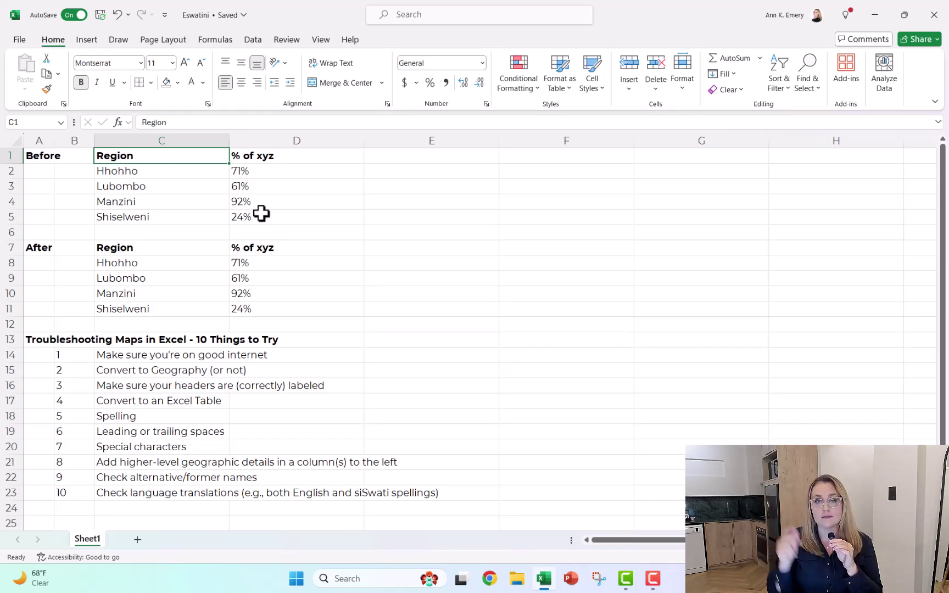
left_click_drag(203, 156, 255, 213)
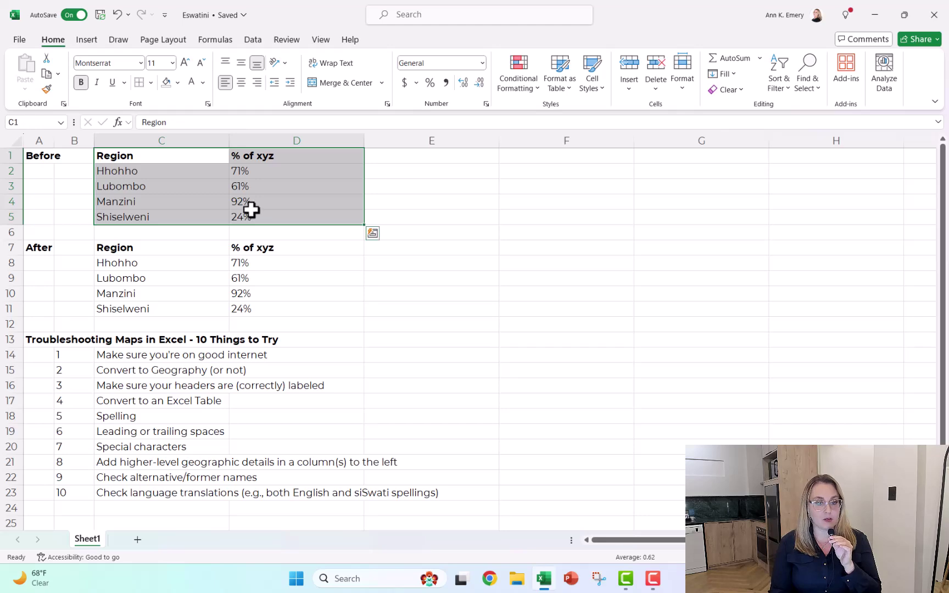
left_click(86, 41)
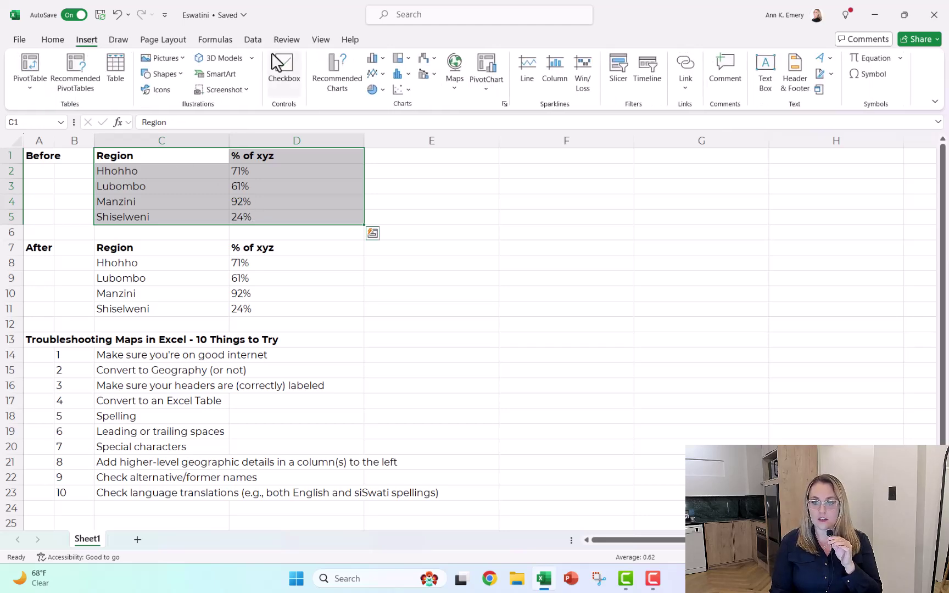
left_click(448, 89)
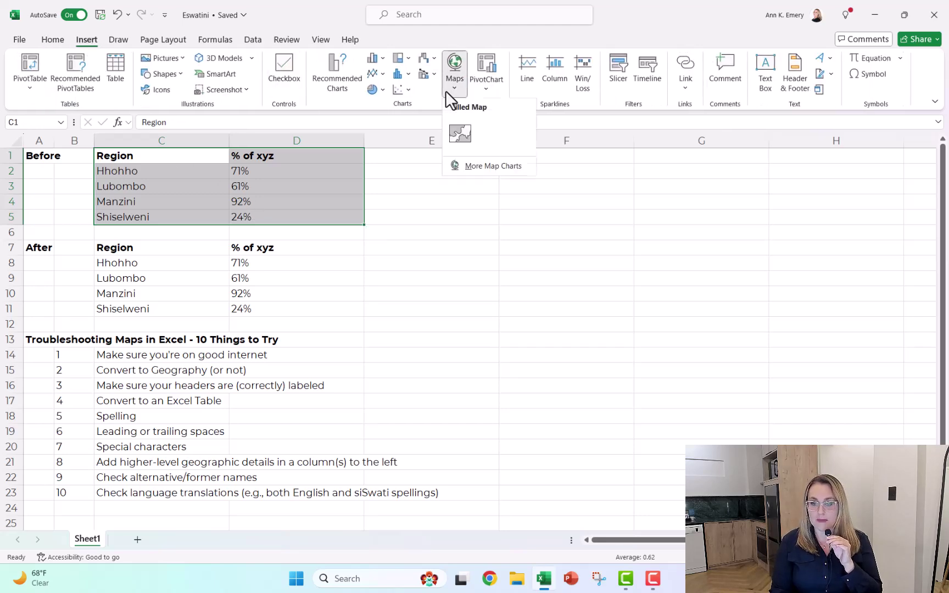
left_click(460, 134)
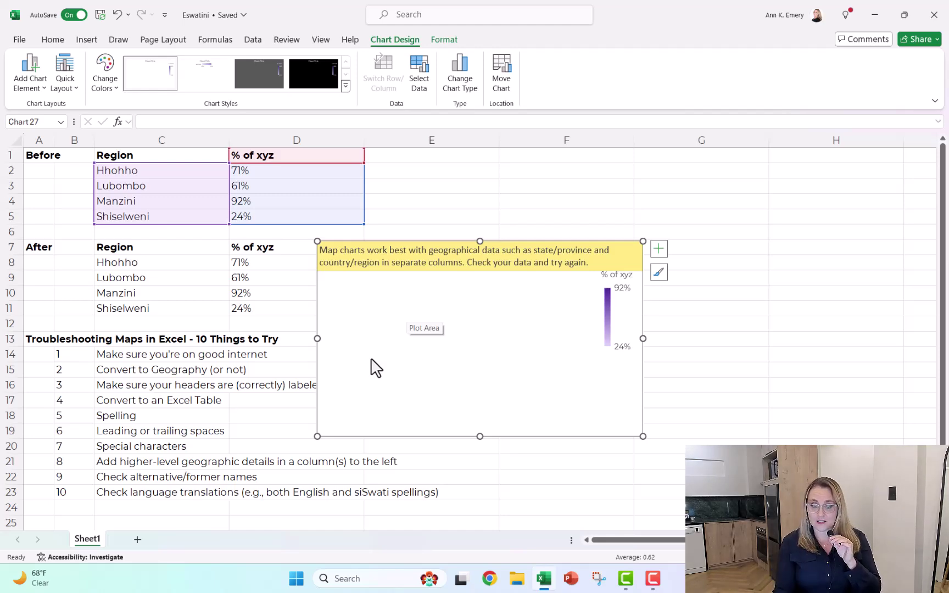
left_click(80, 353)
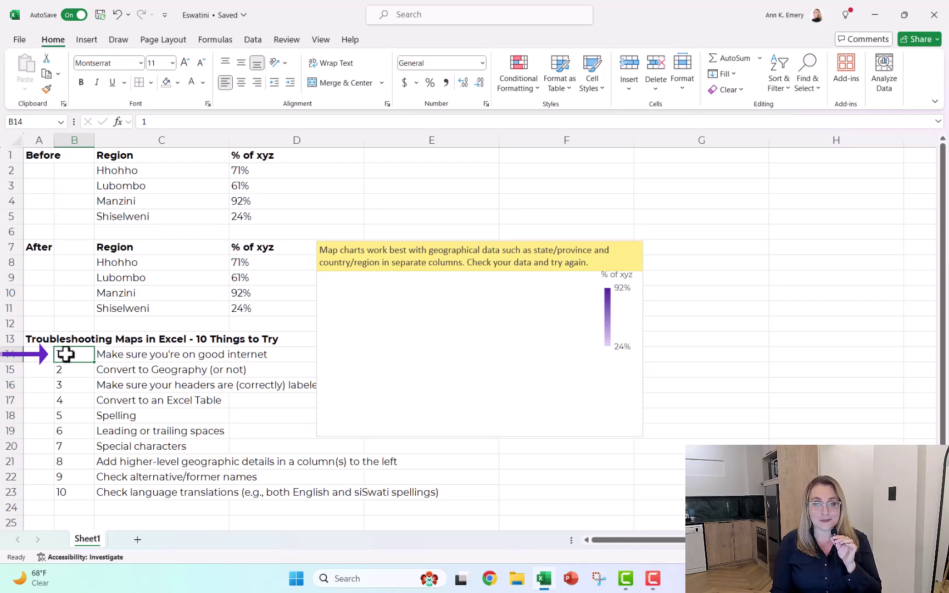
Move the first blank map chart aside, then delete it
left_click(68, 368)
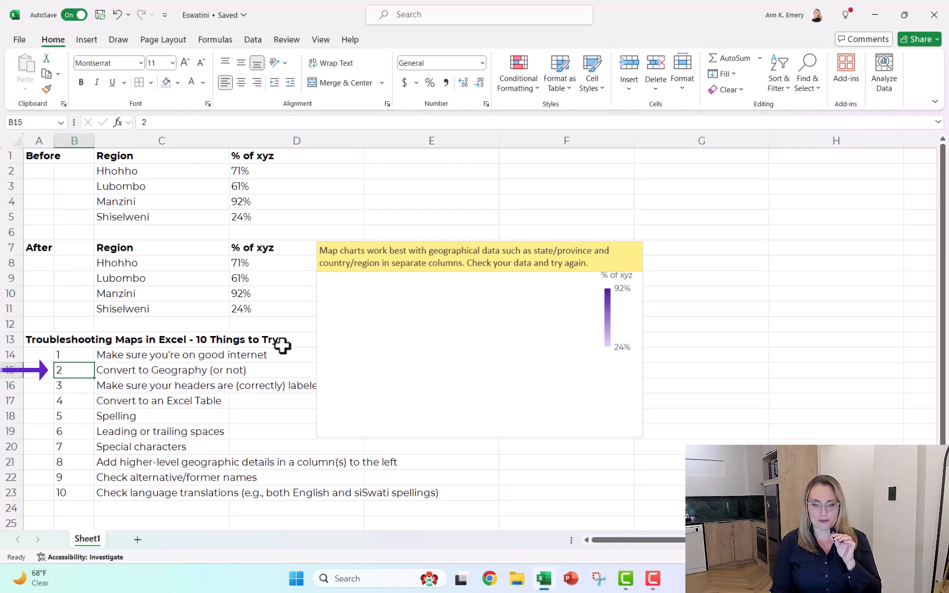
left_click(344, 304)
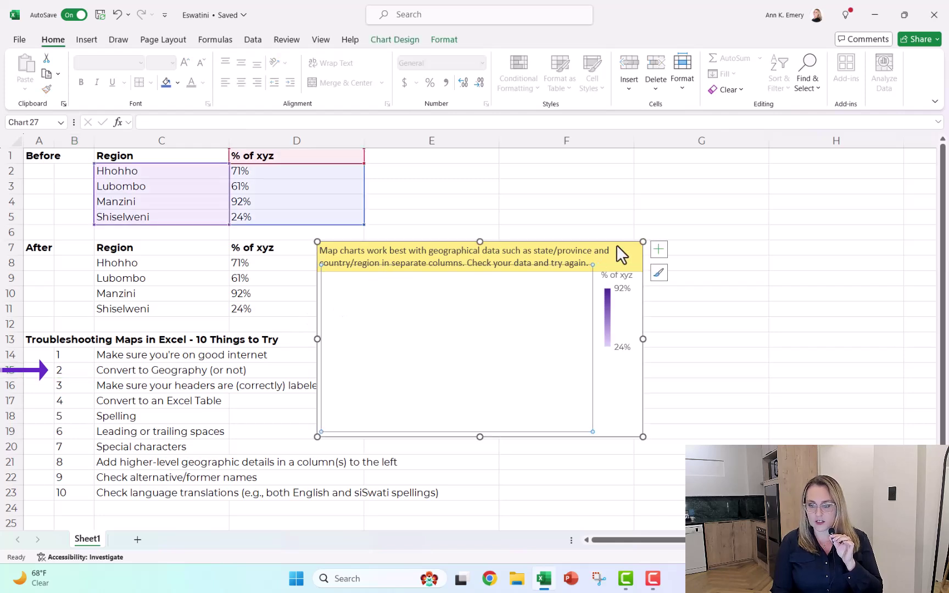
left_click_drag(619, 248, 727, 172)
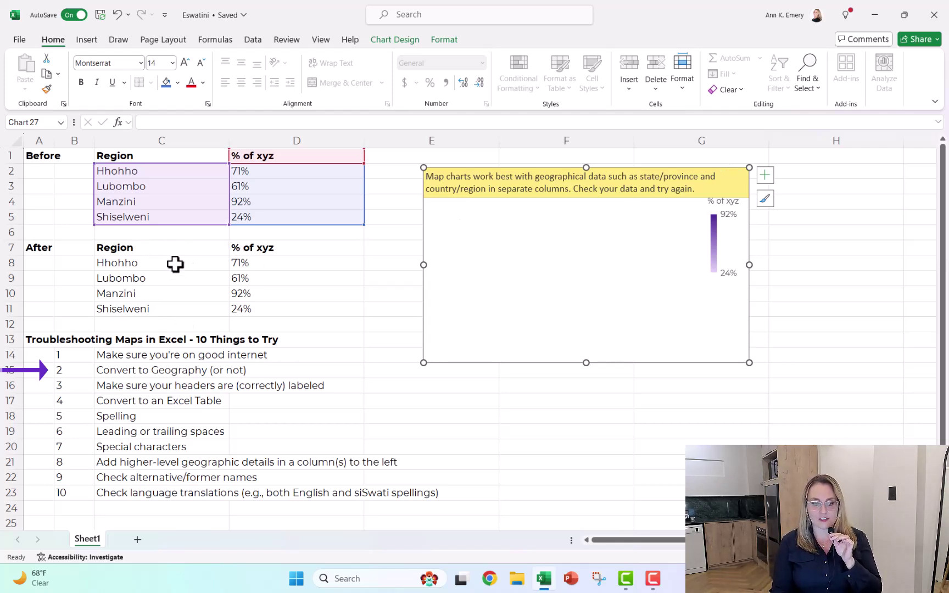
left_click_drag(174, 266, 172, 310)
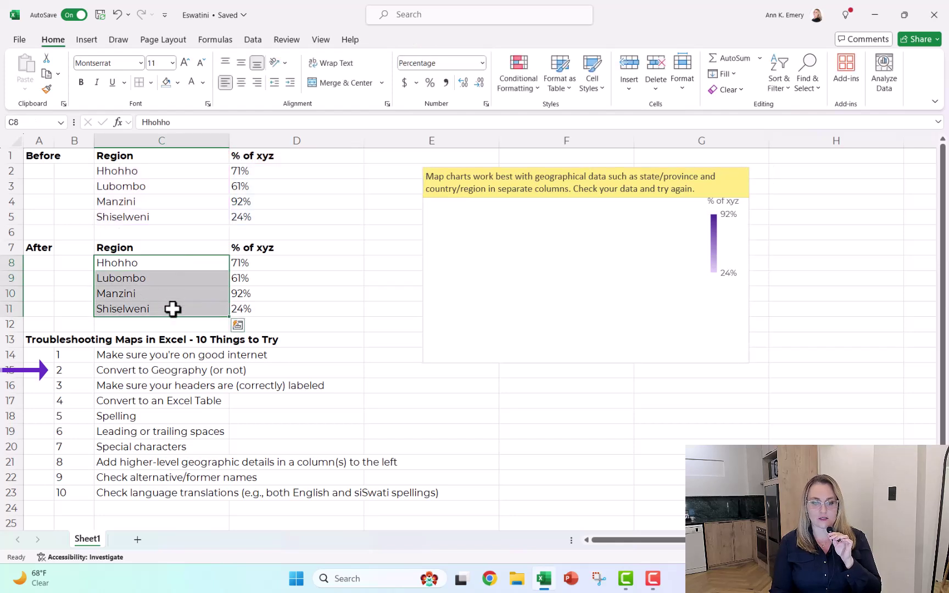
left_click(425, 212)
key("Delete")
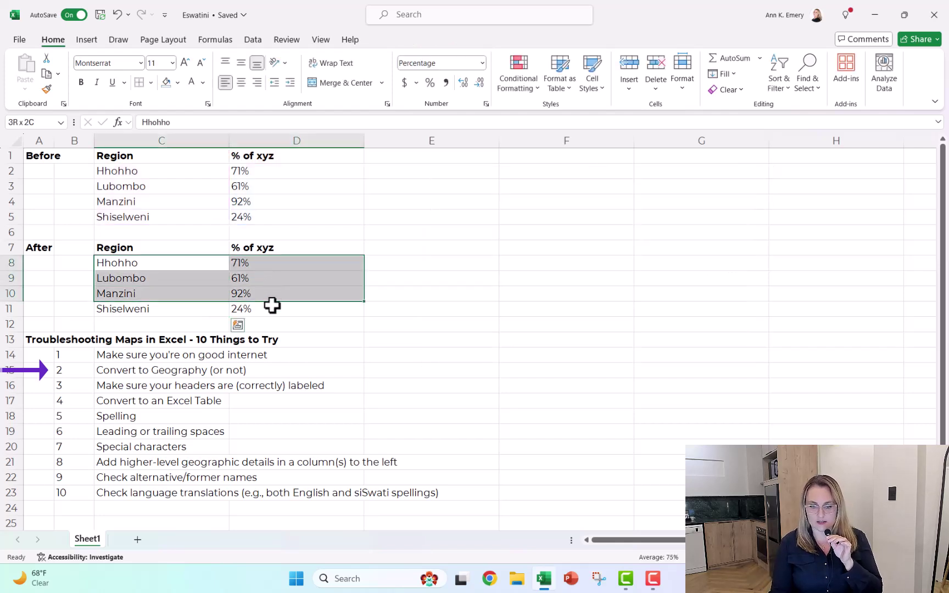
Insert a new Filled Map from the After table range C7:D11
left_click_drag(212, 262, 271, 308)
left_click_drag(217, 249, 272, 306)
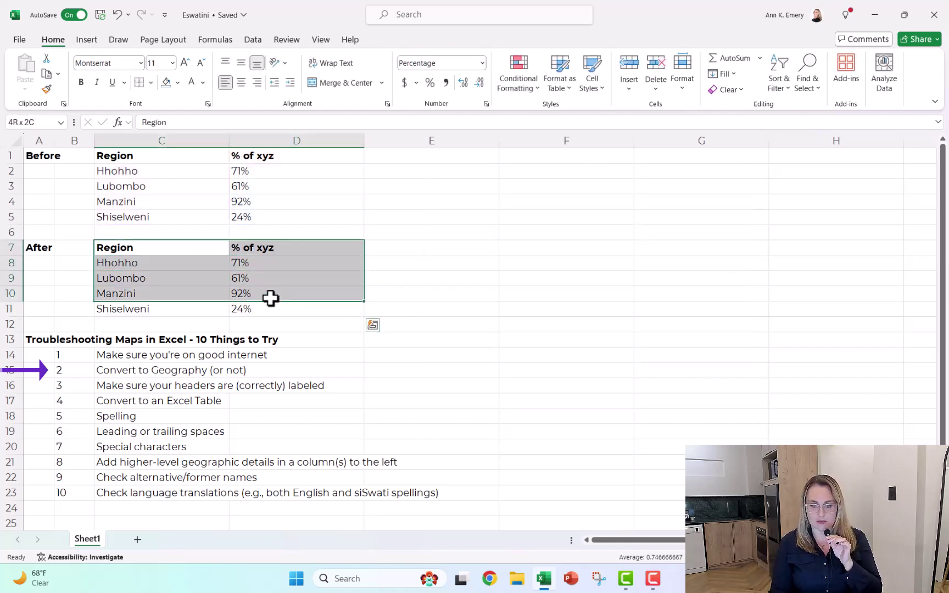
left_click(93, 41)
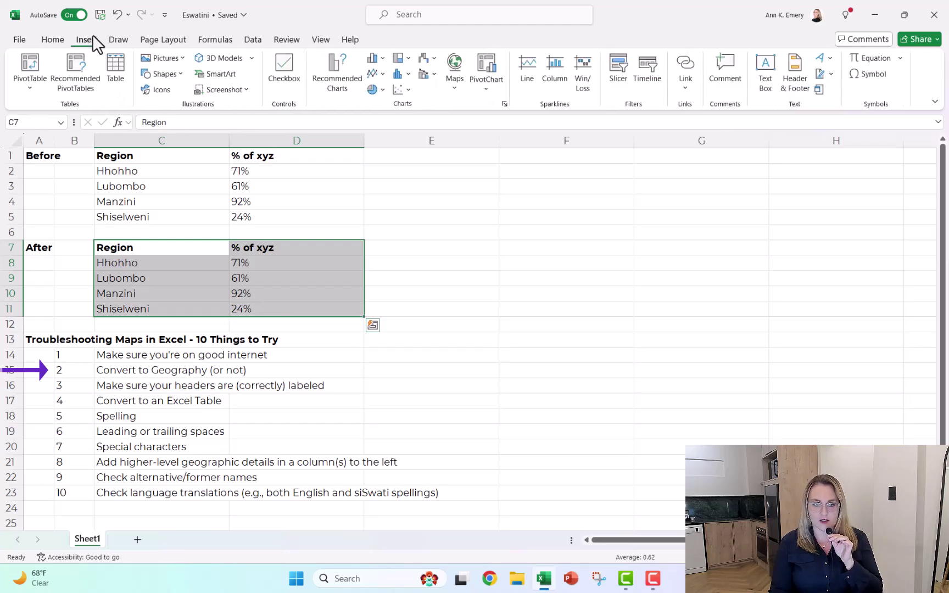
left_click(454, 86)
left_click(457, 136)
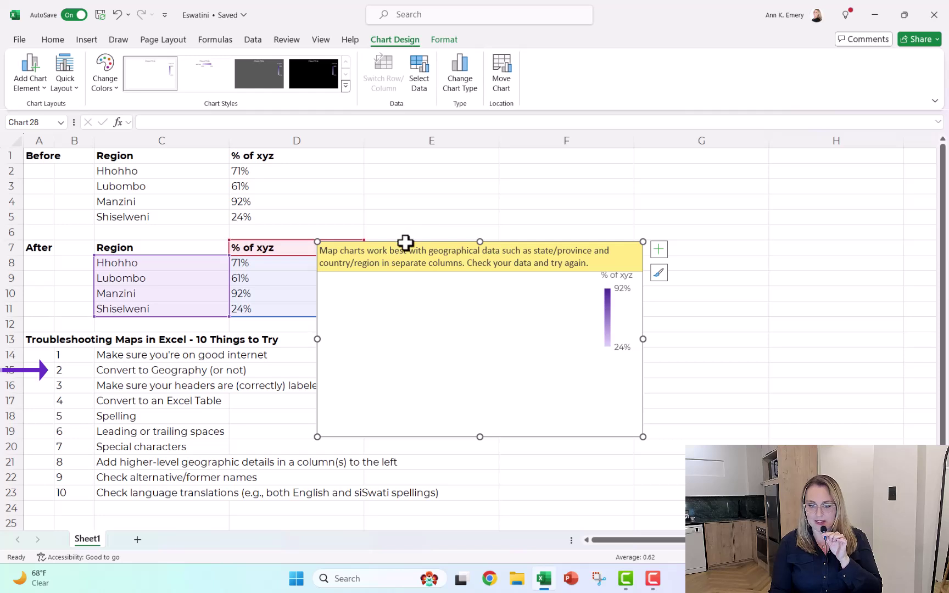
Convert the After table's region names in C8:C11 to the Geography data type
left_click_drag(406, 244, 531, 197)
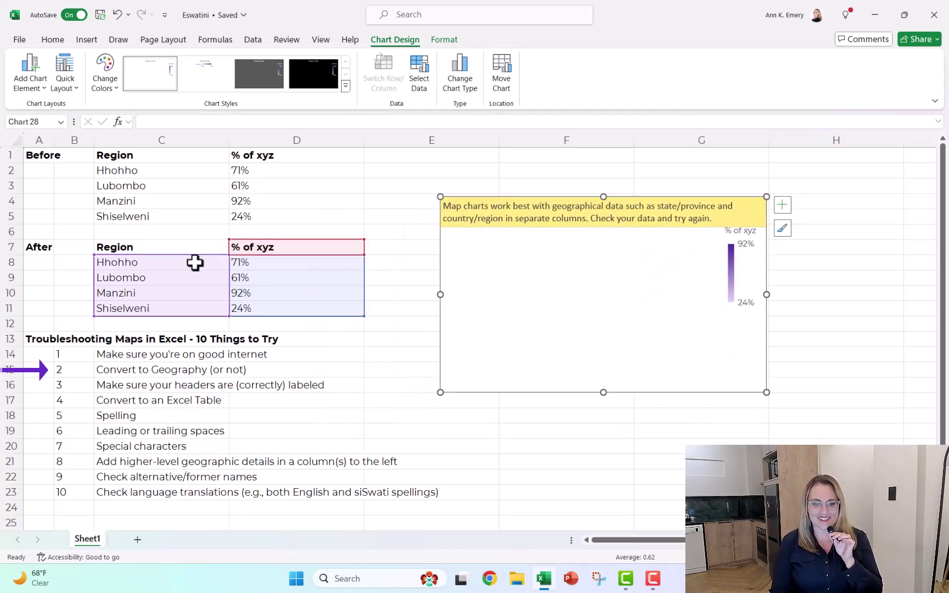
left_click_drag(195, 263, 189, 310)
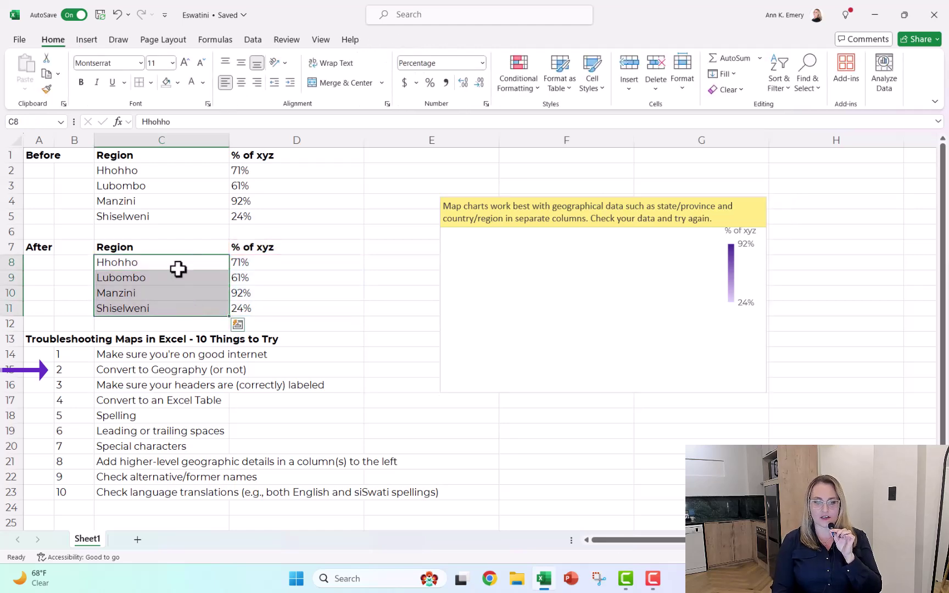
left_click(243, 41)
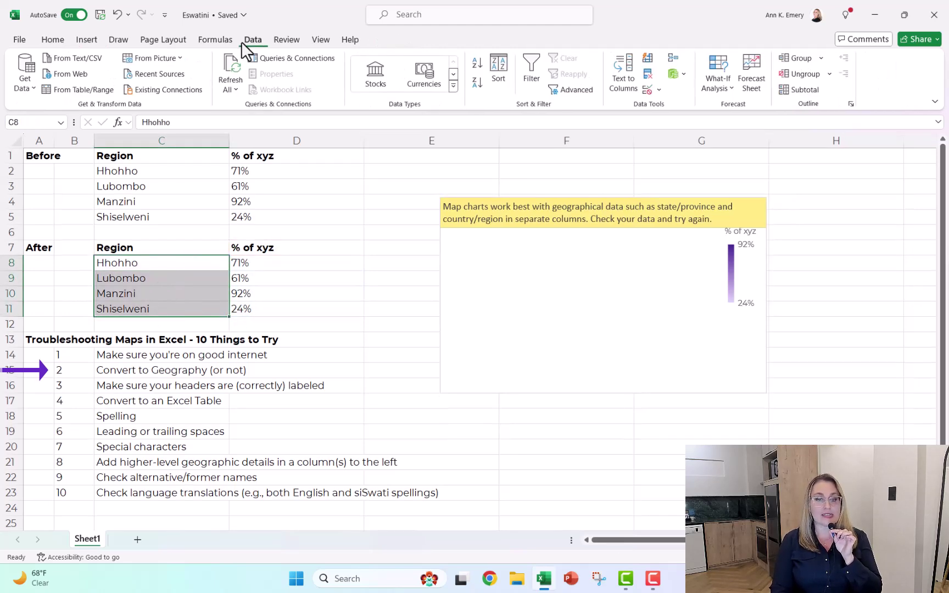
left_click(451, 88)
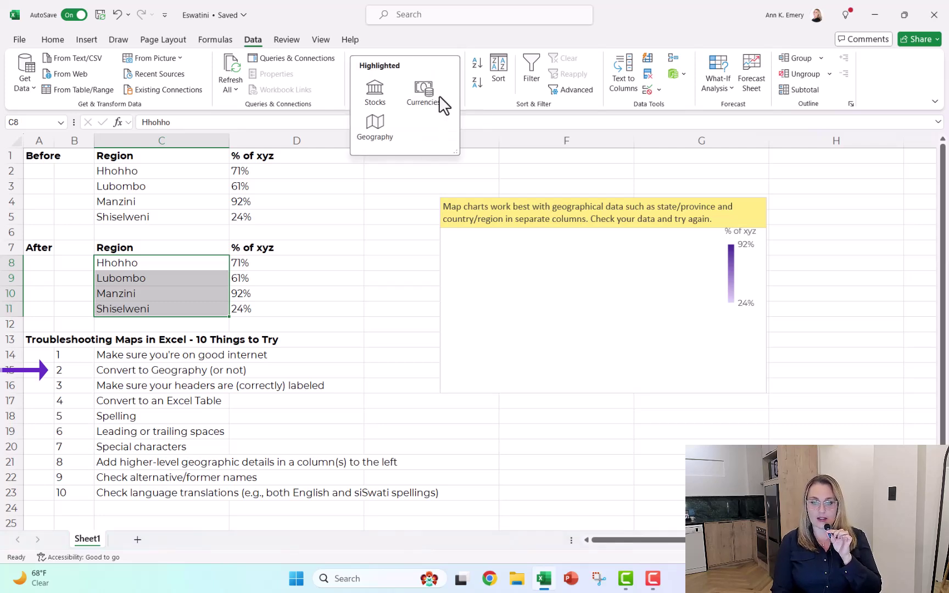
left_click(376, 126)
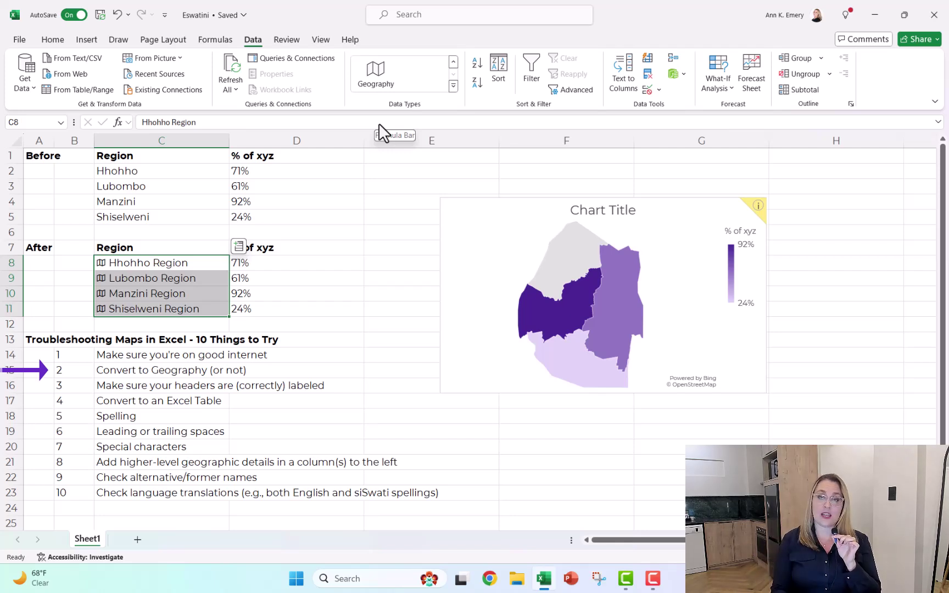
Show the map's 75% high-confidence plotting note and view the Hhohho Region data card
left_click(756, 207)
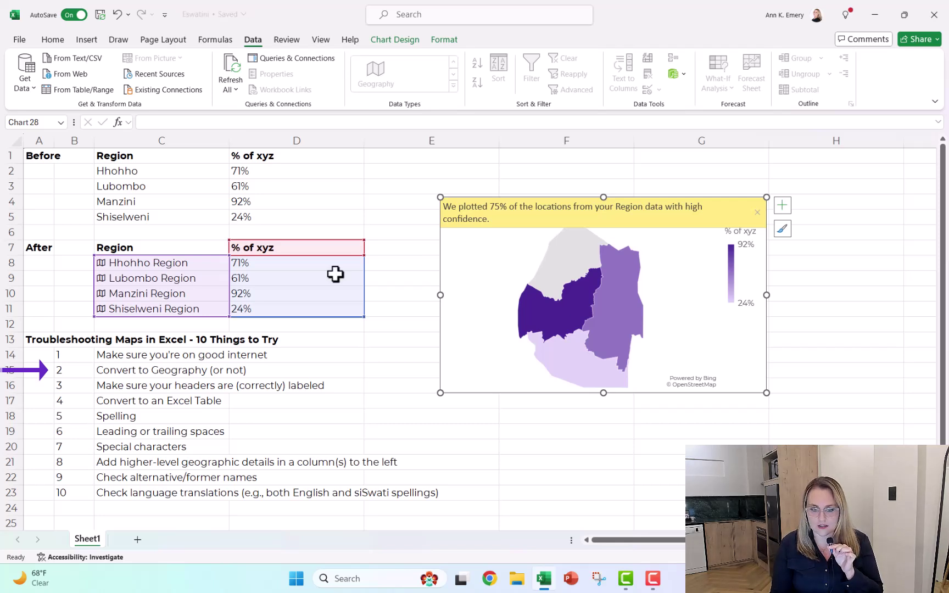
left_click(105, 264)
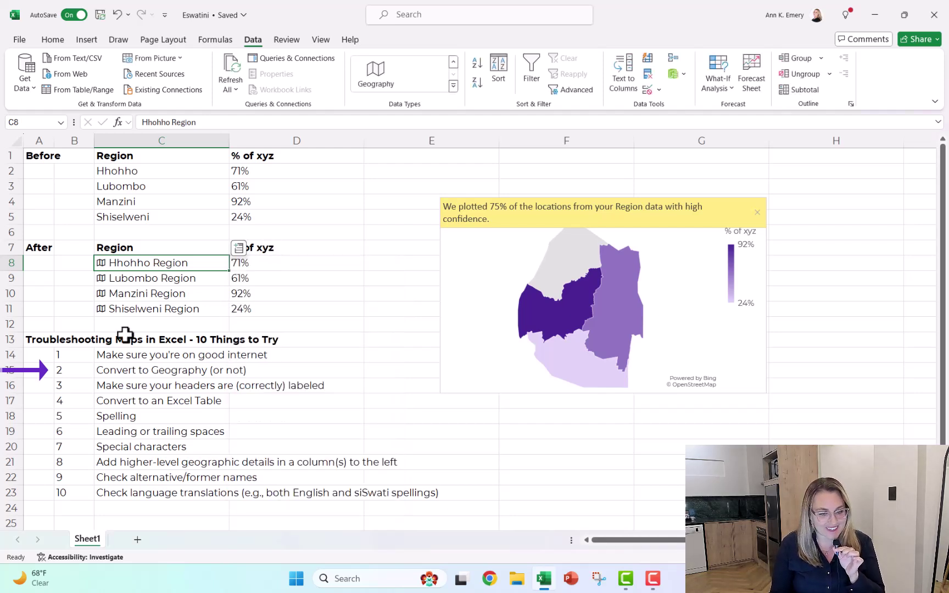
left_click_drag(72, 384, 71, 494)
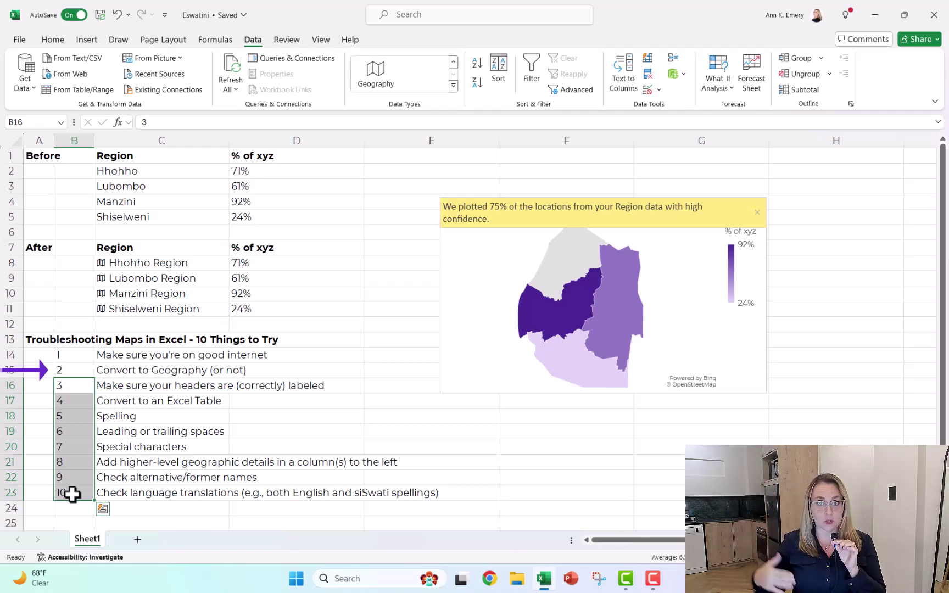
left_click(76, 390)
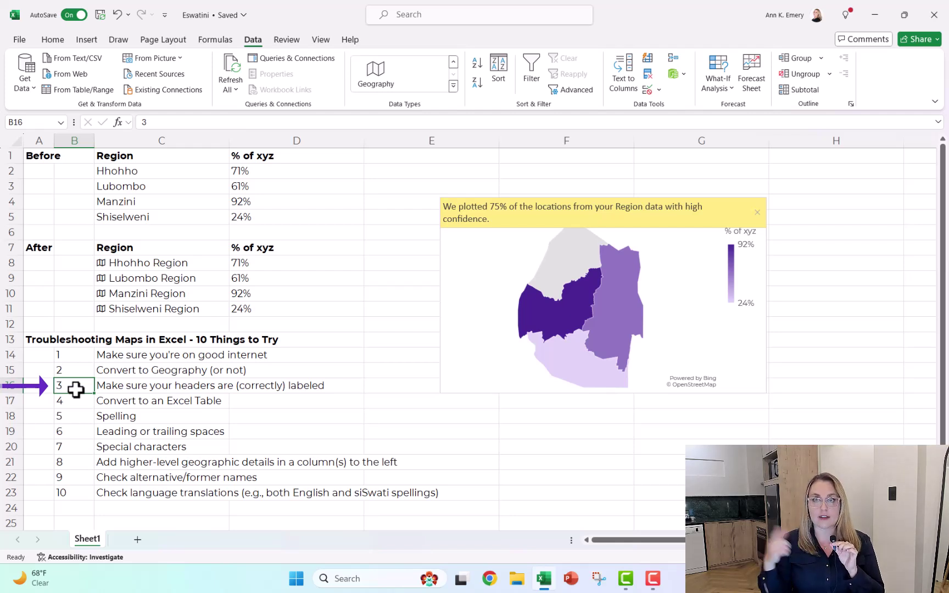
left_click(149, 251)
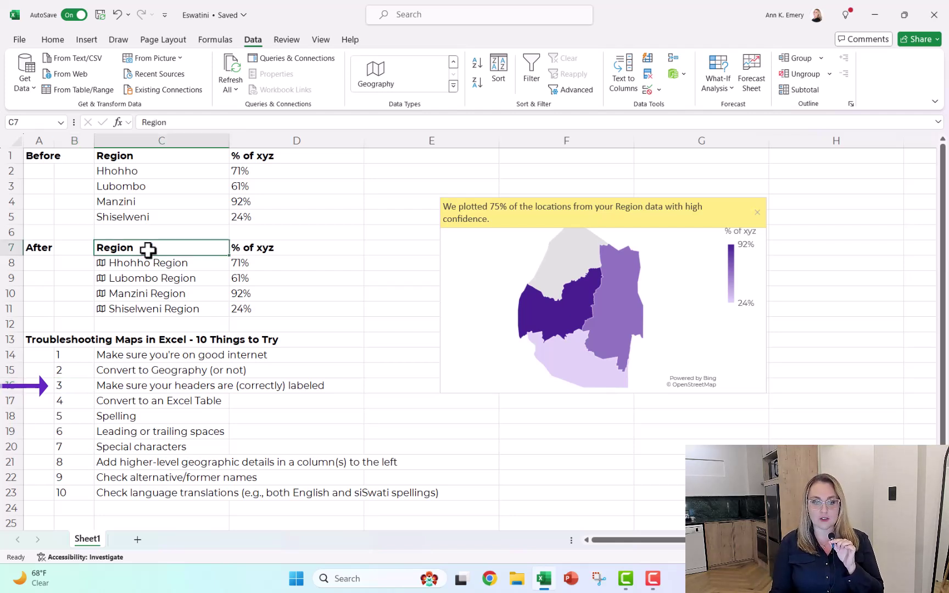
key("Delete")
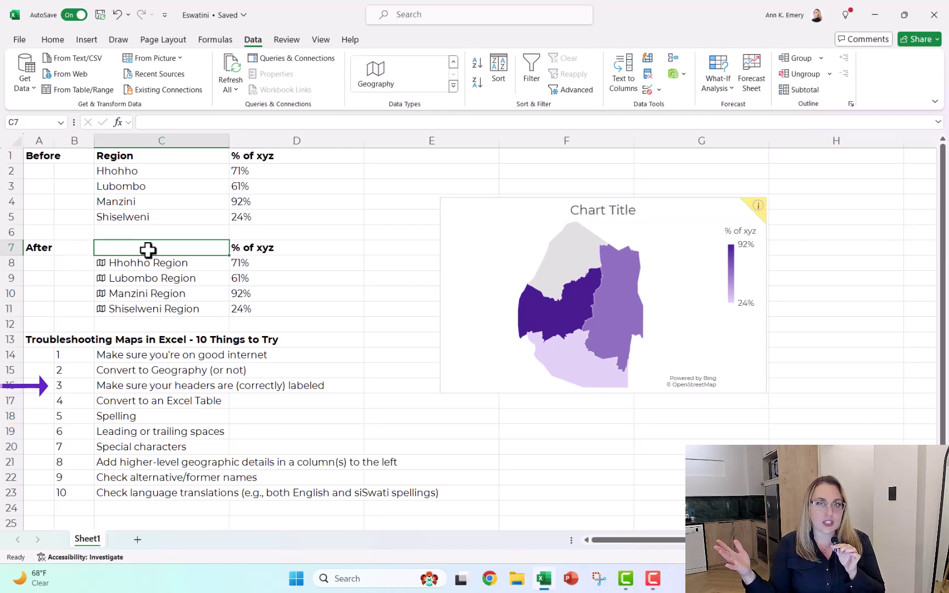
left_click(250, 254)
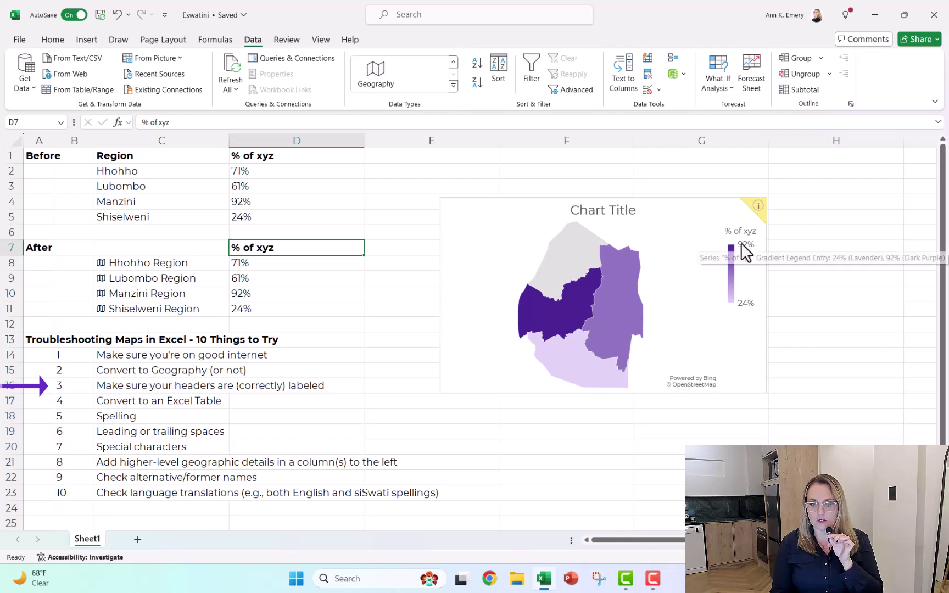
key("Delete")
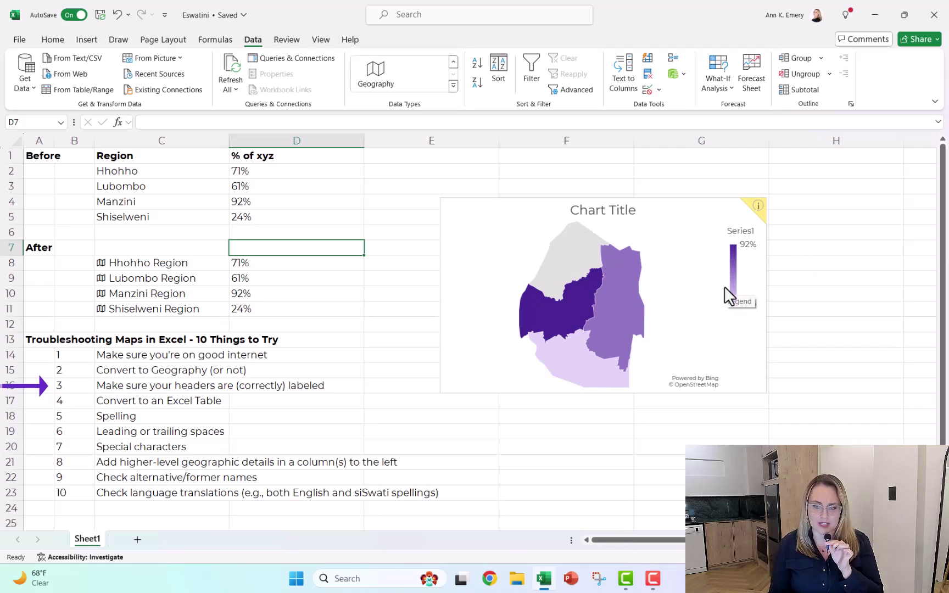
left_click(117, 15)
left_click(116, 15)
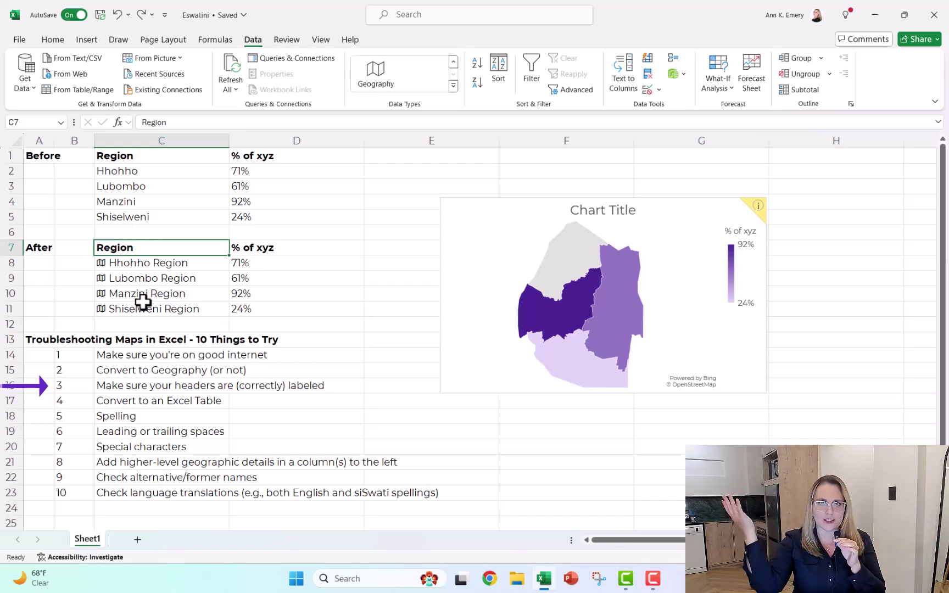
left_click(75, 402)
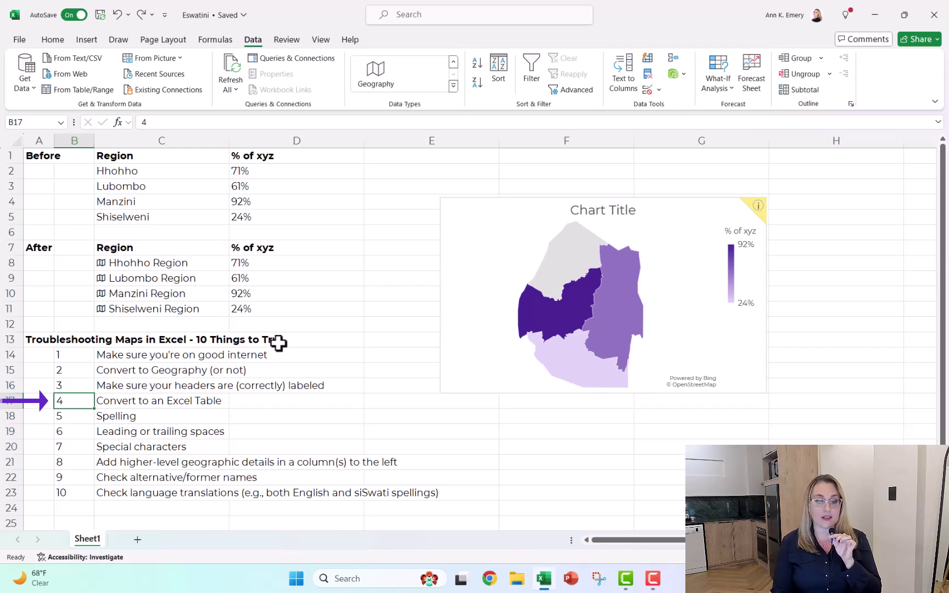
Turn the After range C7:D11 into an Excel table with headers
mouse_move(202, 248)
left_mouse_down()
mouse_move(272, 249)
mouse_move(273, 308)
left_mouse_up()
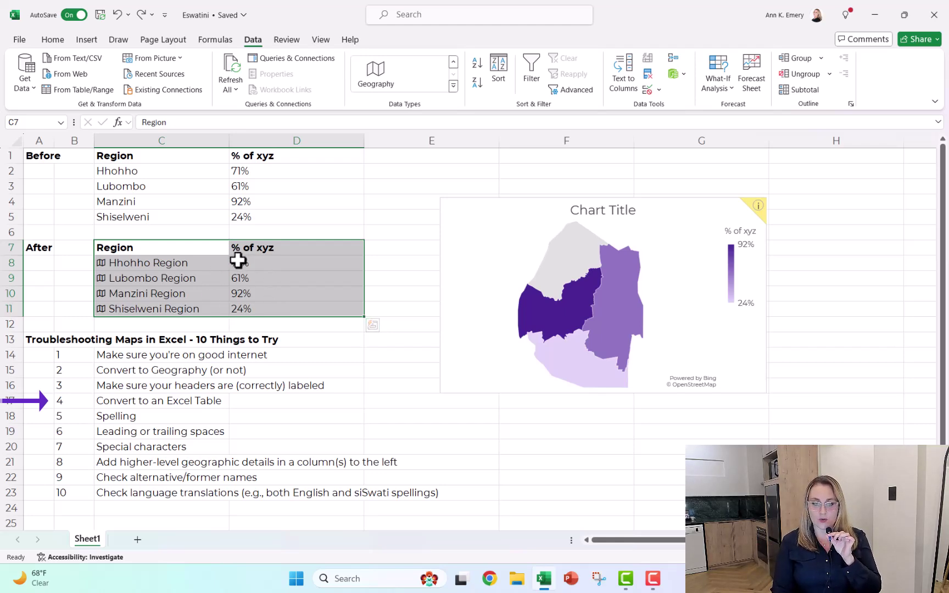
left_click(88, 41)
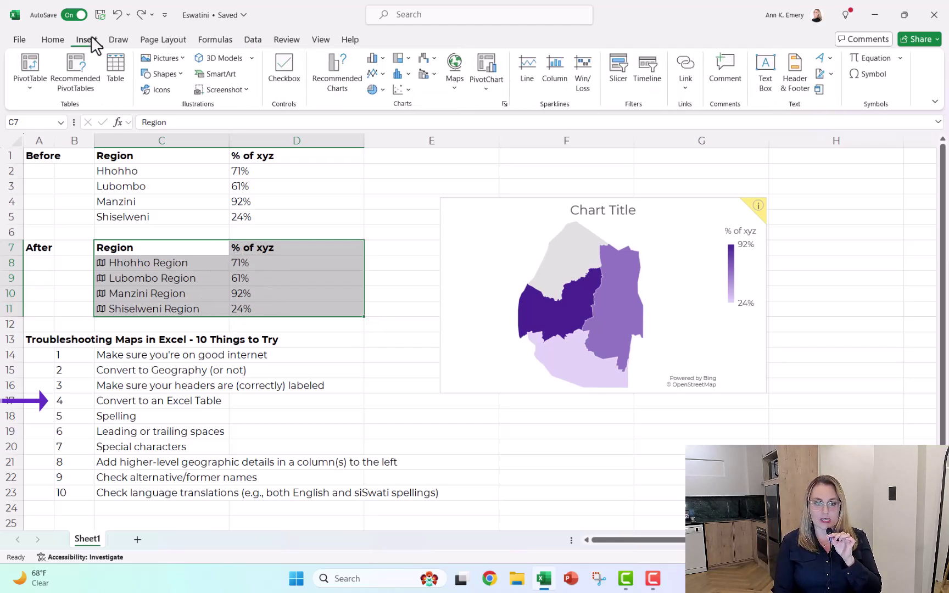
left_click(120, 69)
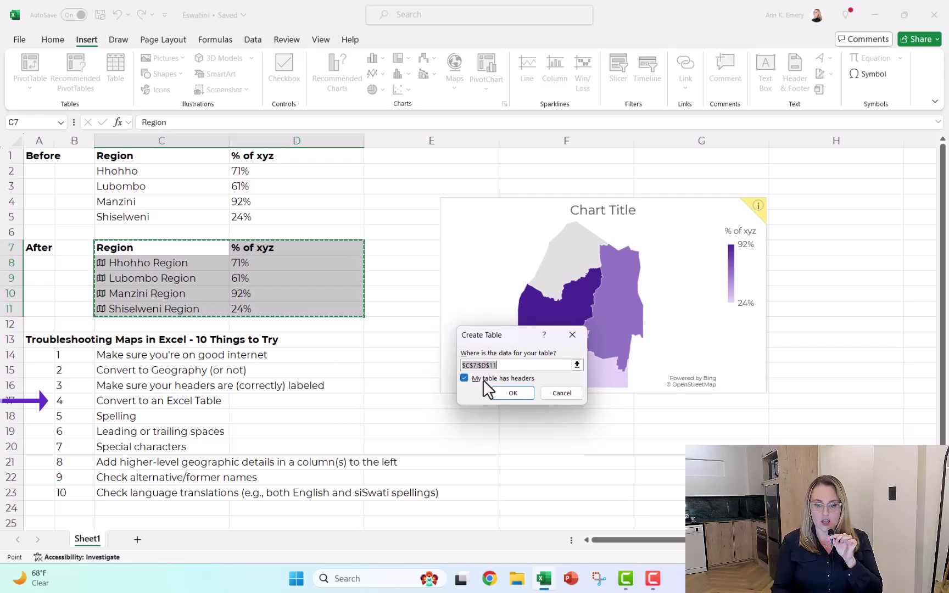
left_click(498, 387)
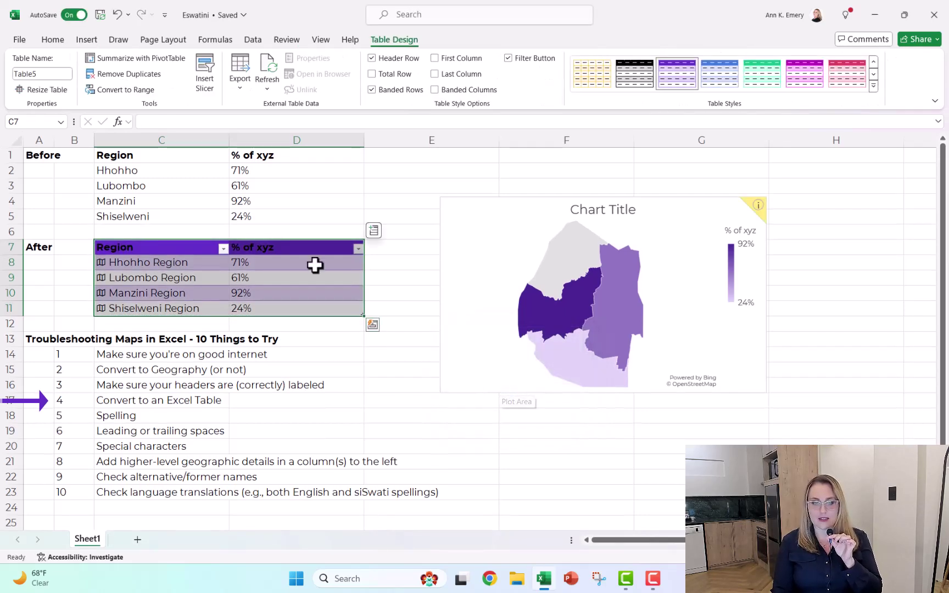
left_click(202, 250)
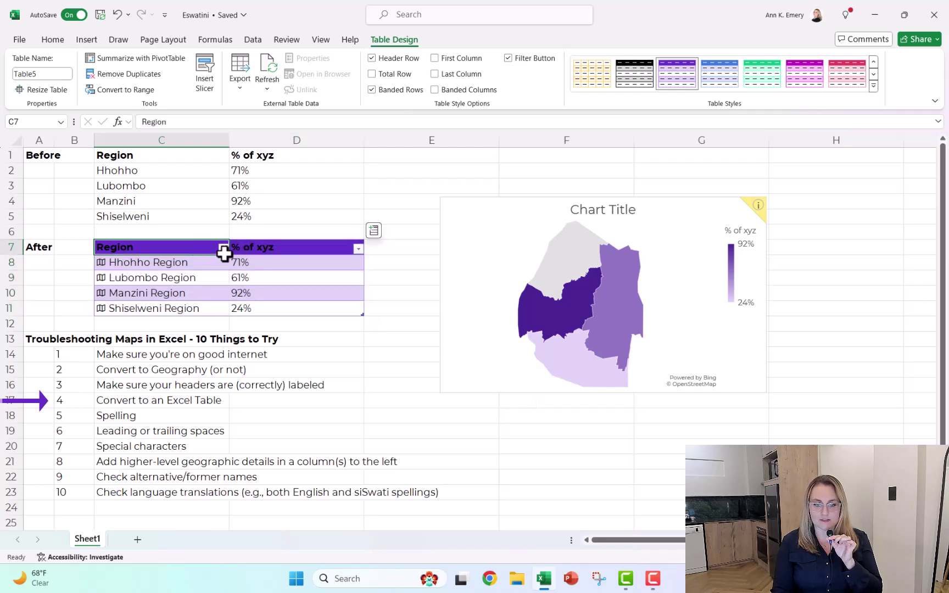
left_click(58, 39)
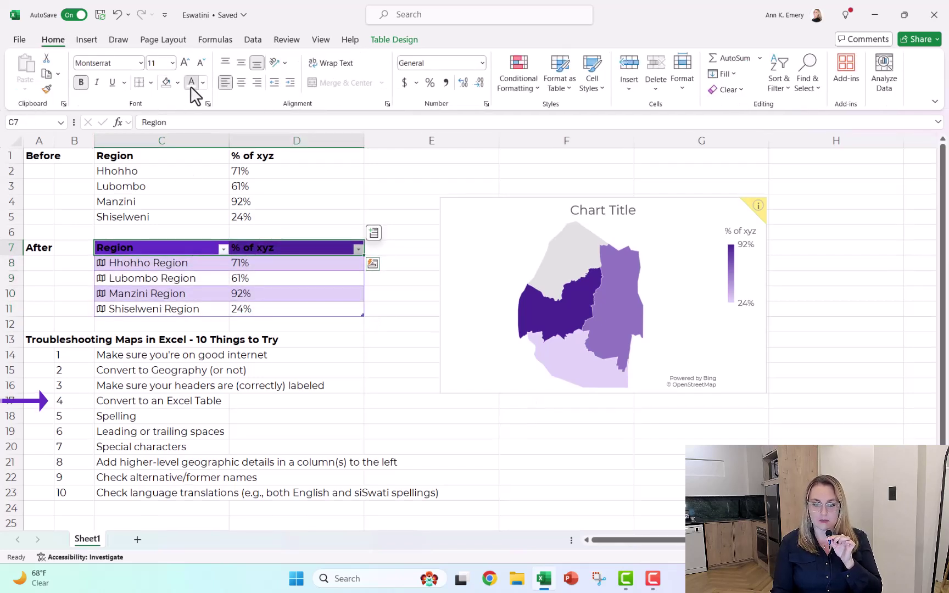
left_click(84, 420)
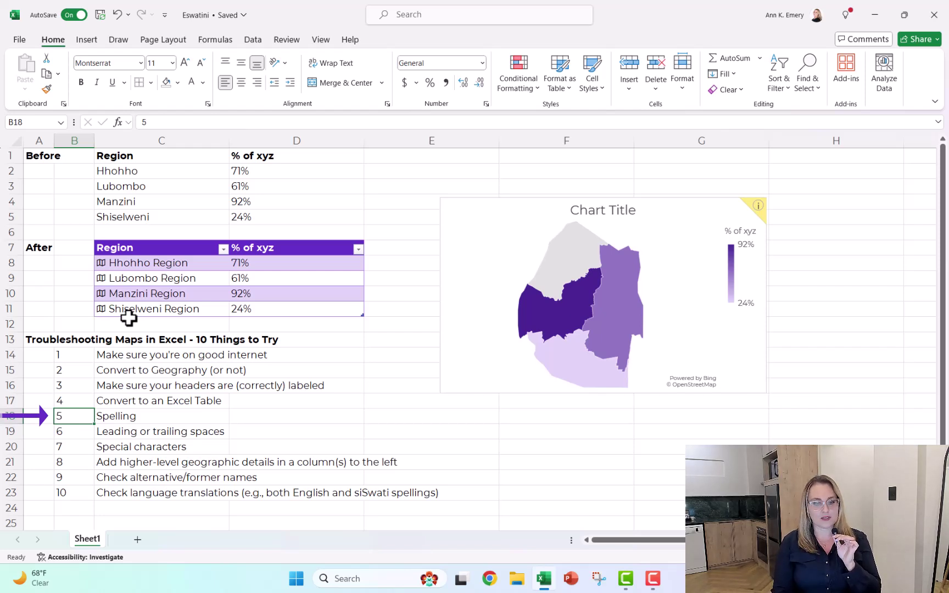
left_click(72, 436)
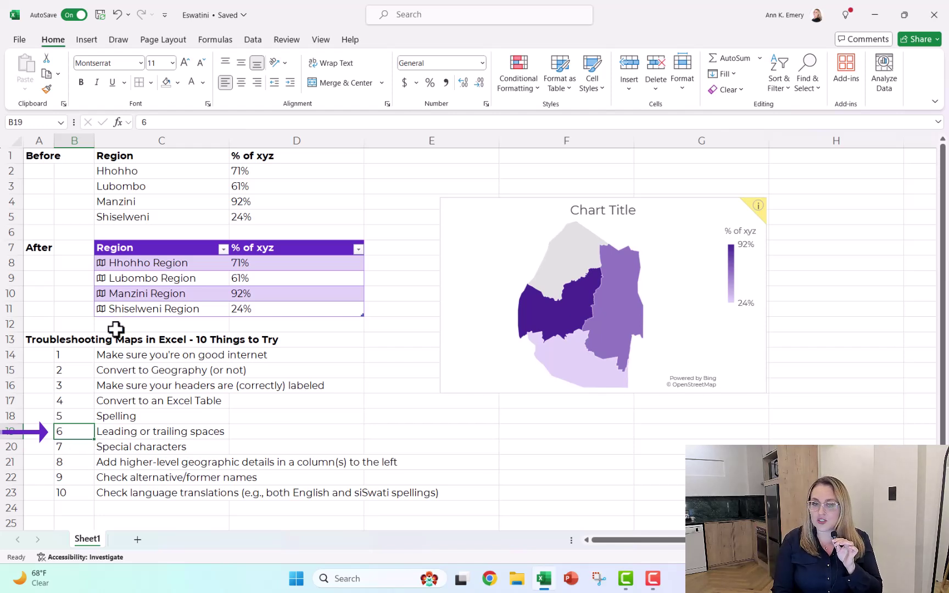
Inspect Hhohho Region in C8, then delete the leading space before Hhohho in C2
double_click(189, 264)
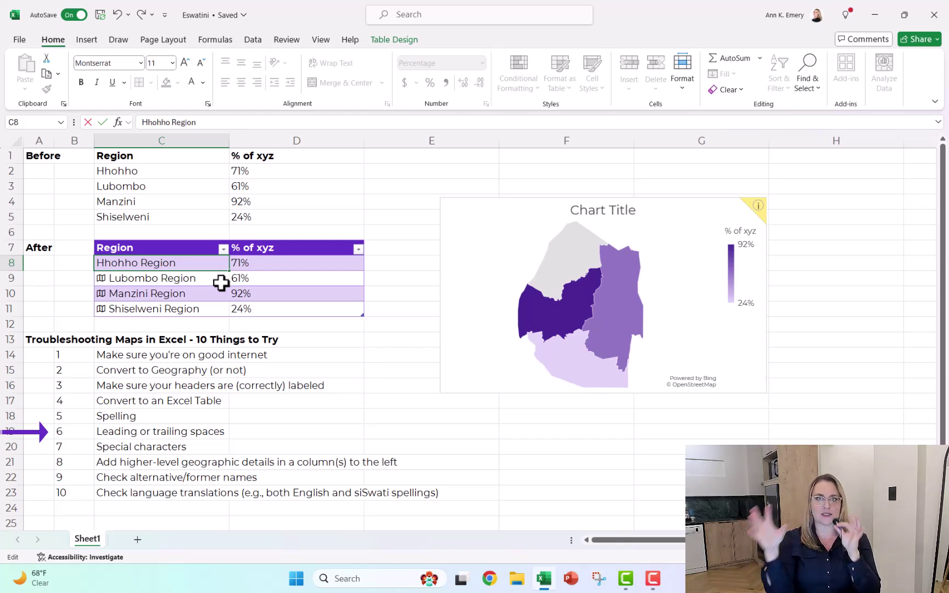
double_click(111, 174)
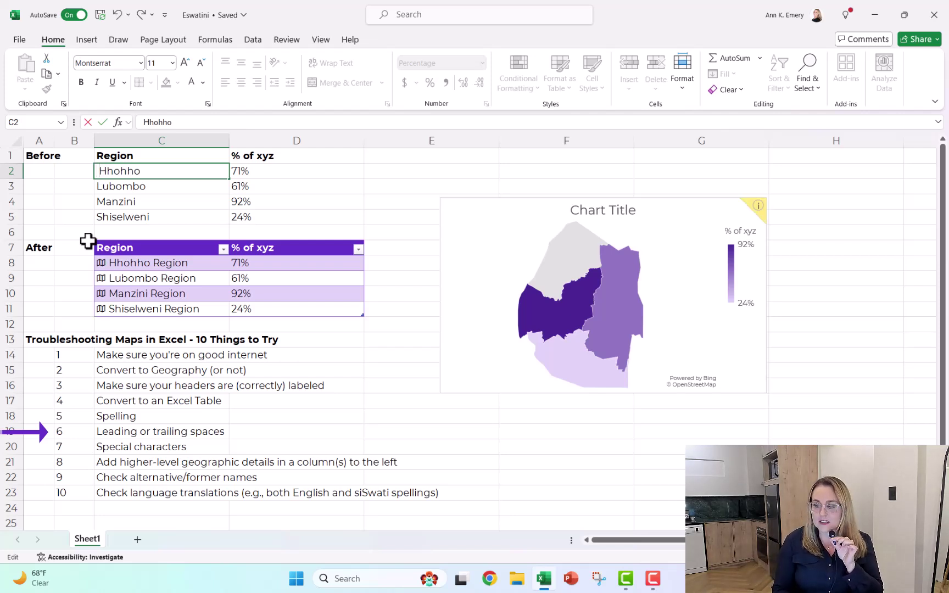
key("BackSpace")
key("Return")
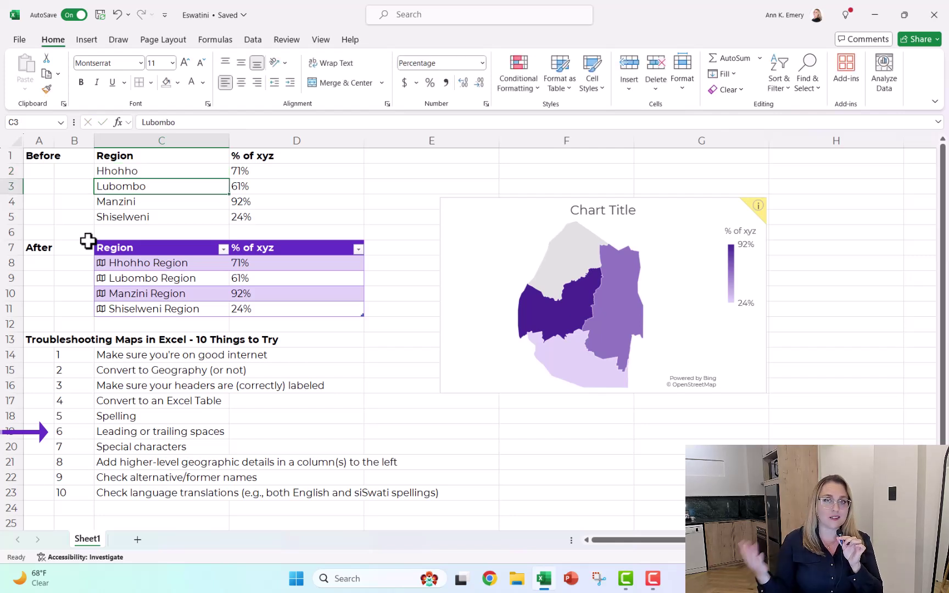
left_click(76, 445)
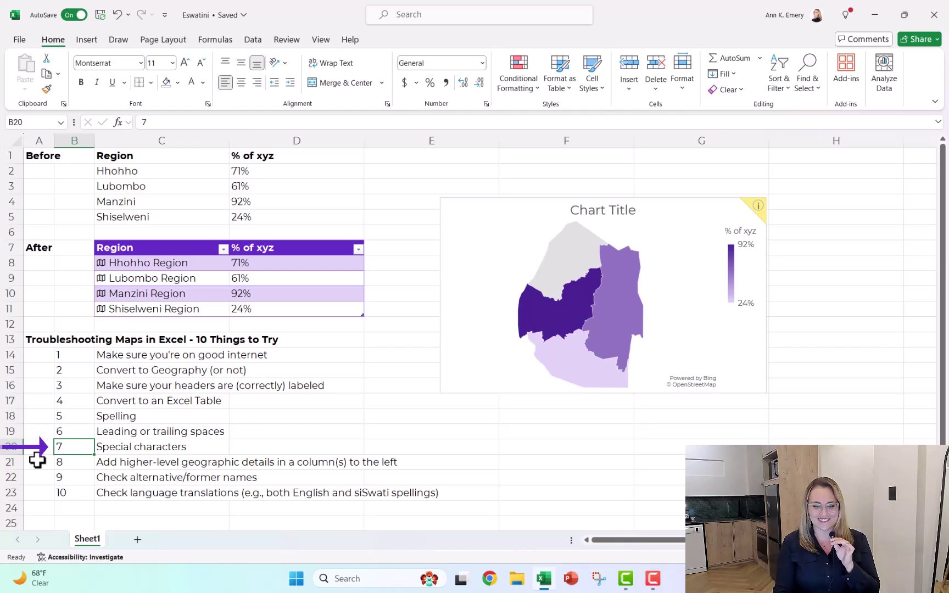
left_click(67, 475)
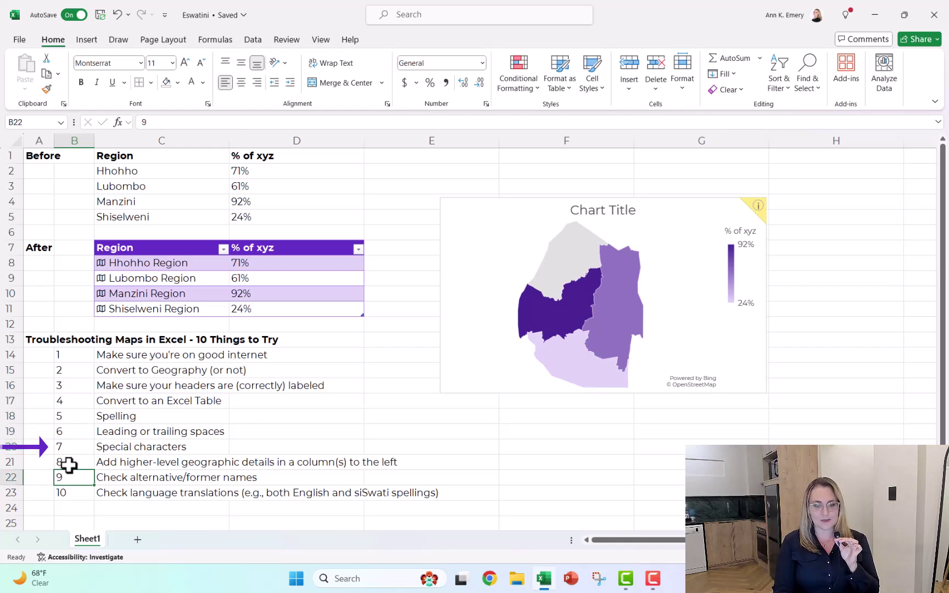
left_click(68, 464)
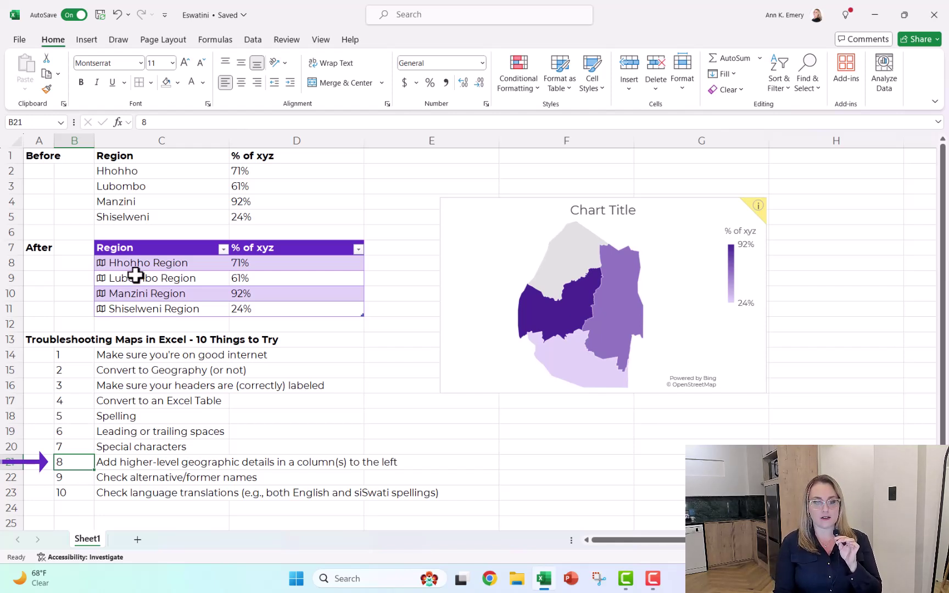
Insert a Country column left of Region and fill C8:C11 with Eswatini
left_click(148, 251)
left_click_drag(149, 251, 148, 309)
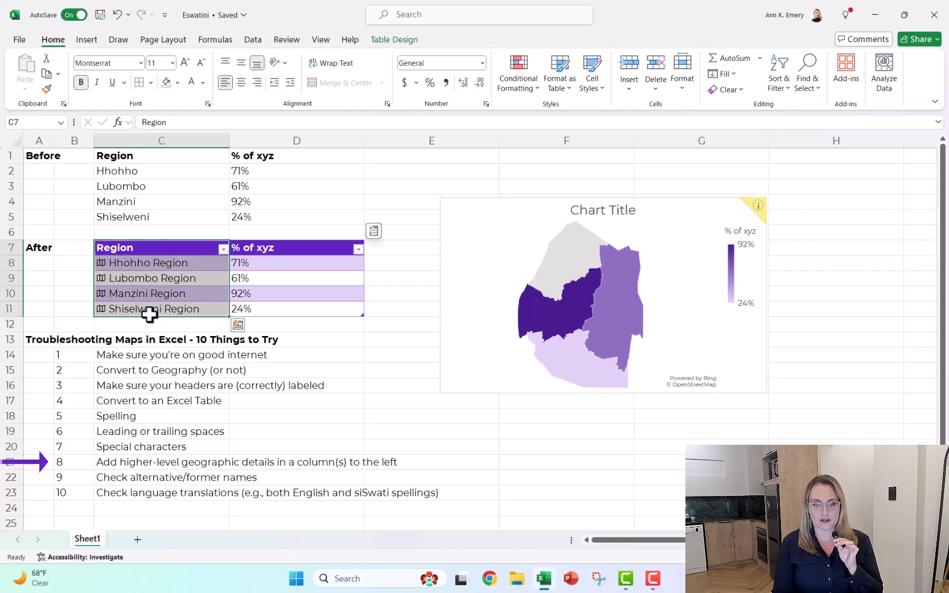
left_click(629, 73)
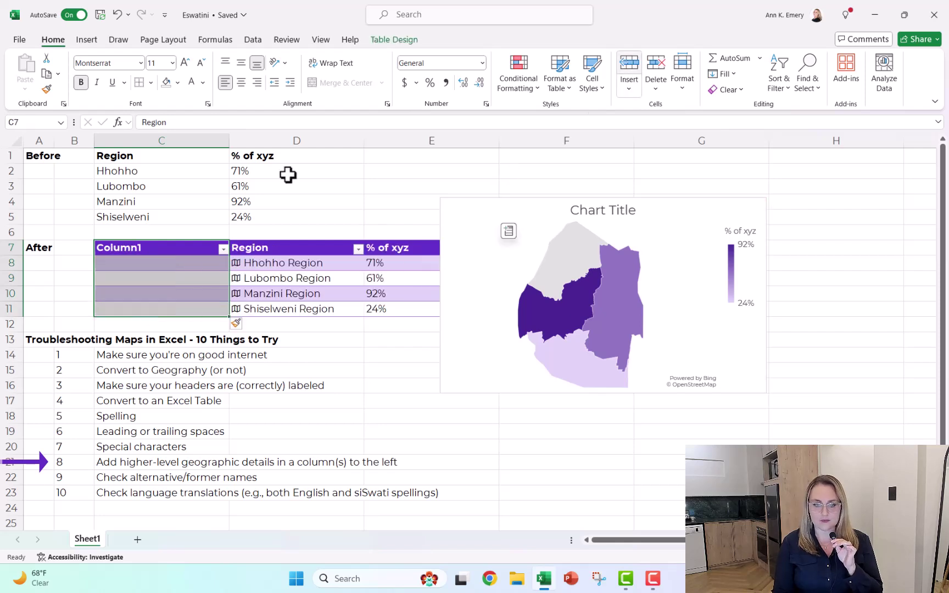
left_click(185, 247)
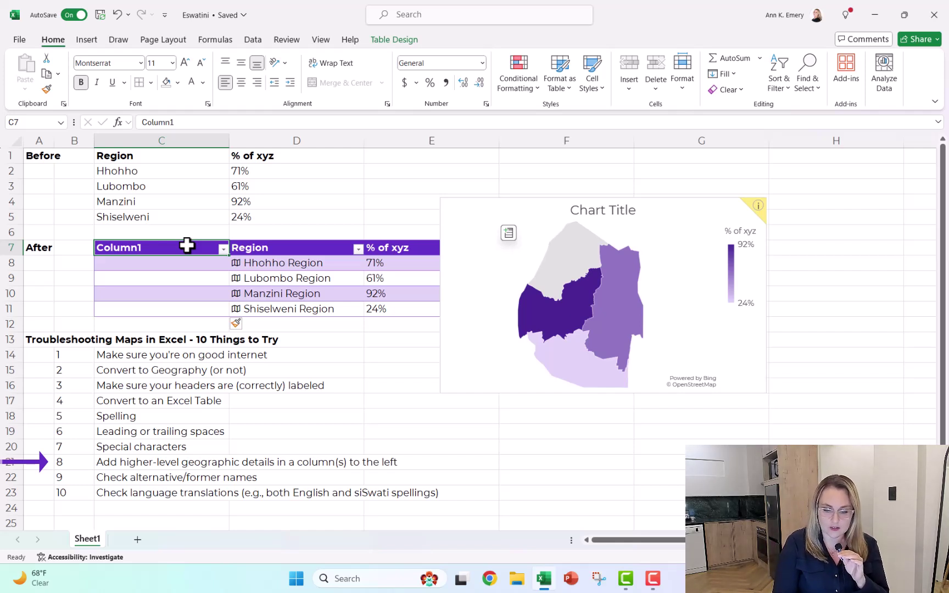
type("Cou")
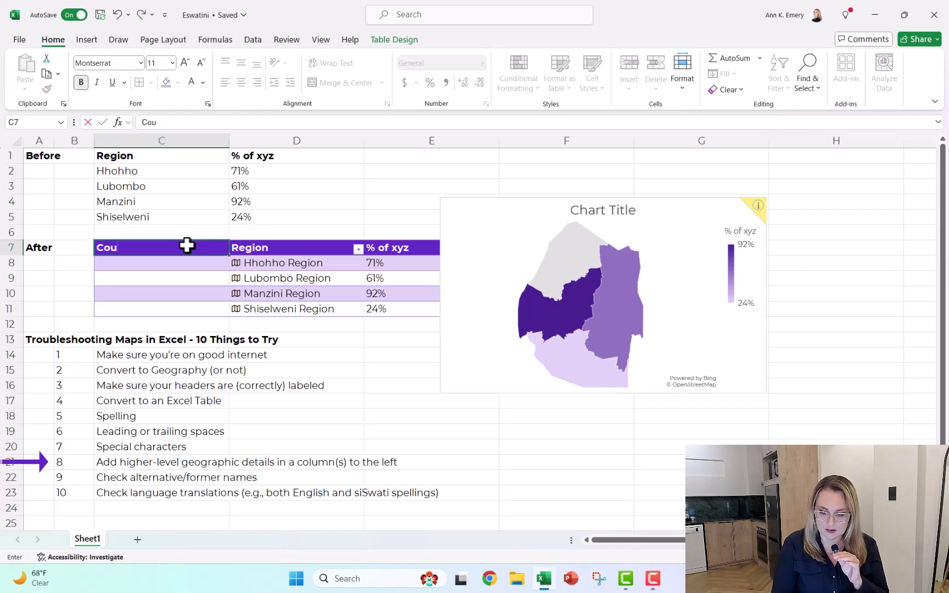
type("ntry")
key("Return")
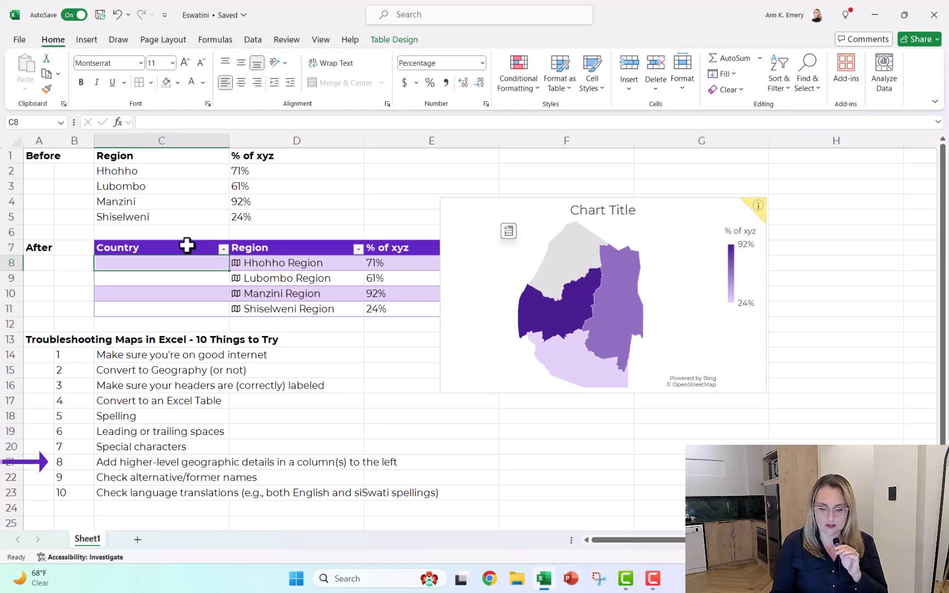
type("Es")
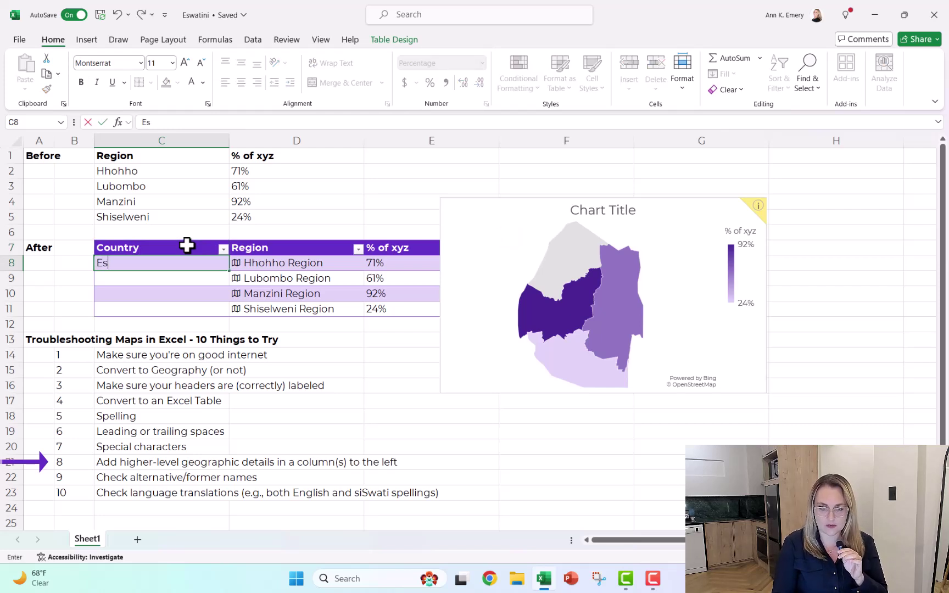
type("watini")
key("Return")
left_click(191, 262)
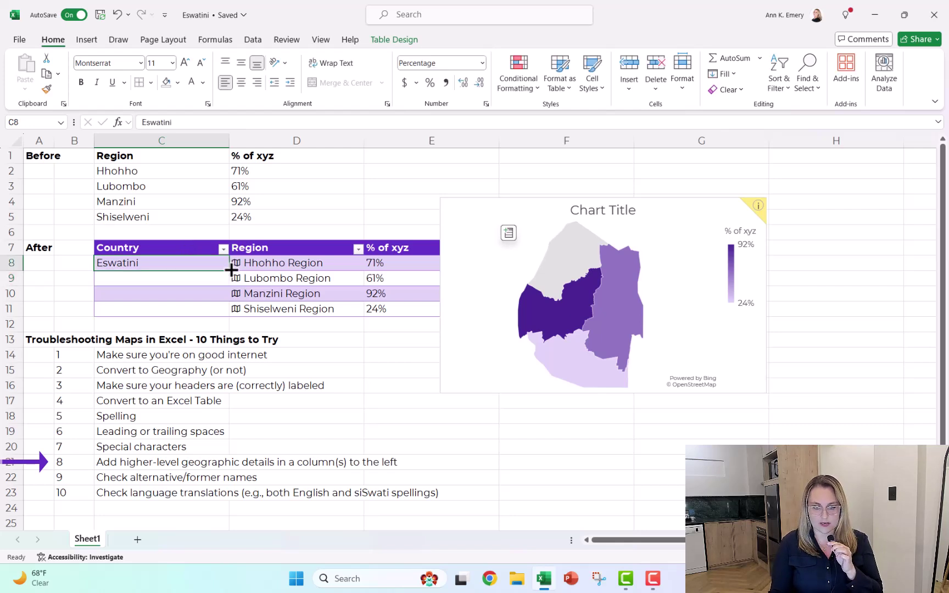
left_click_drag(229, 270, 220, 313)
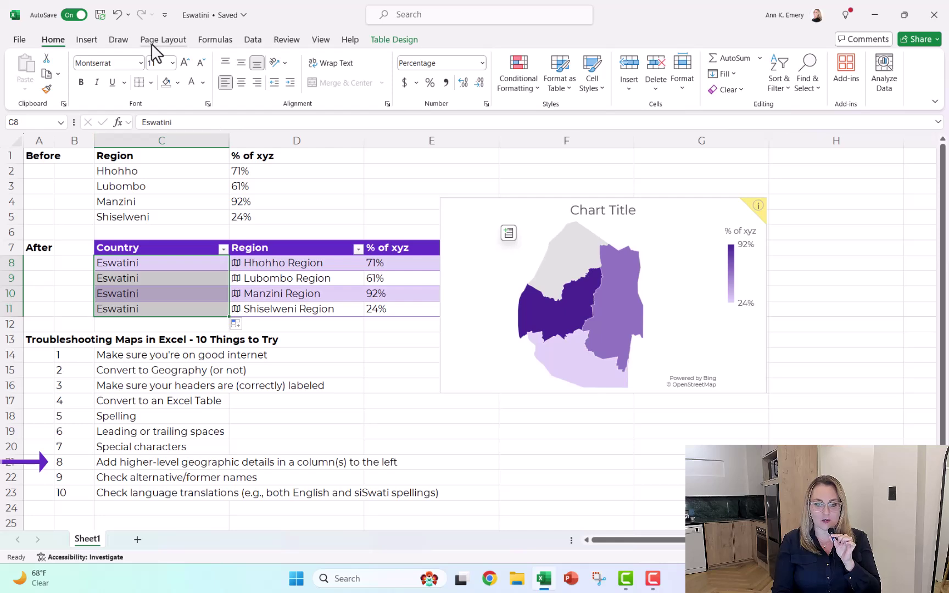
Make the four Eswatini entries Geography data types and mark checklist item 9
left_click(255, 41)
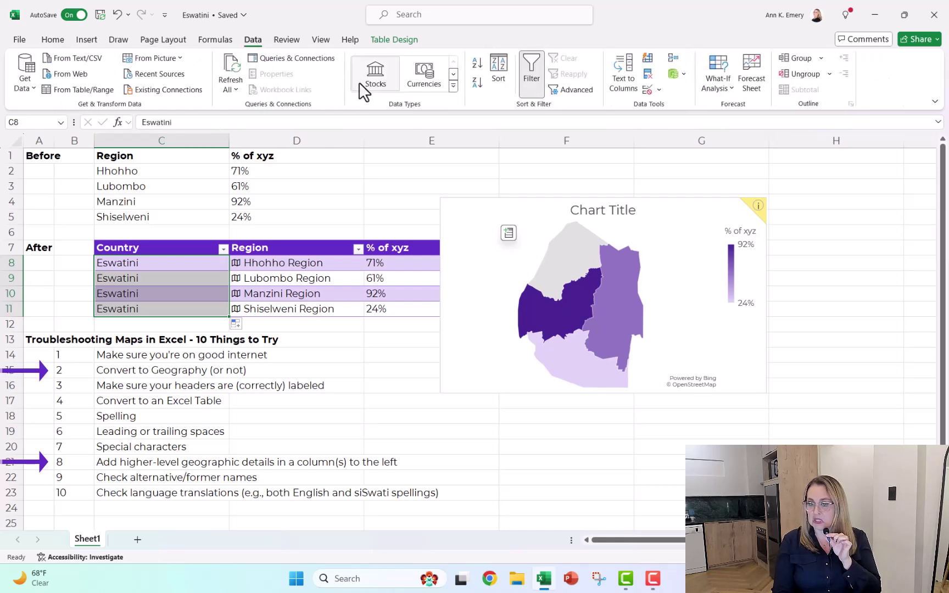
left_click(453, 85)
left_click(390, 127)
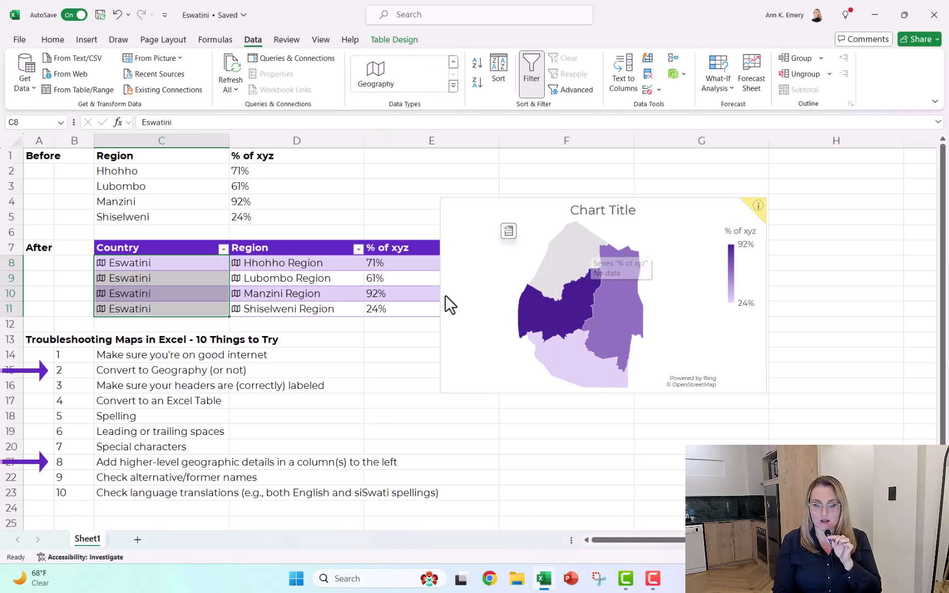
left_click(75, 477)
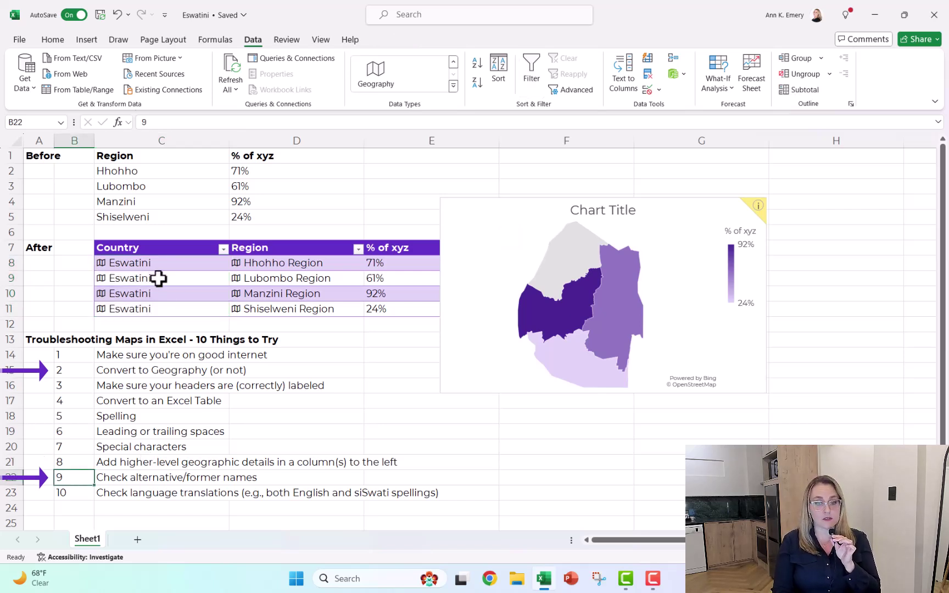
left_click(148, 262)
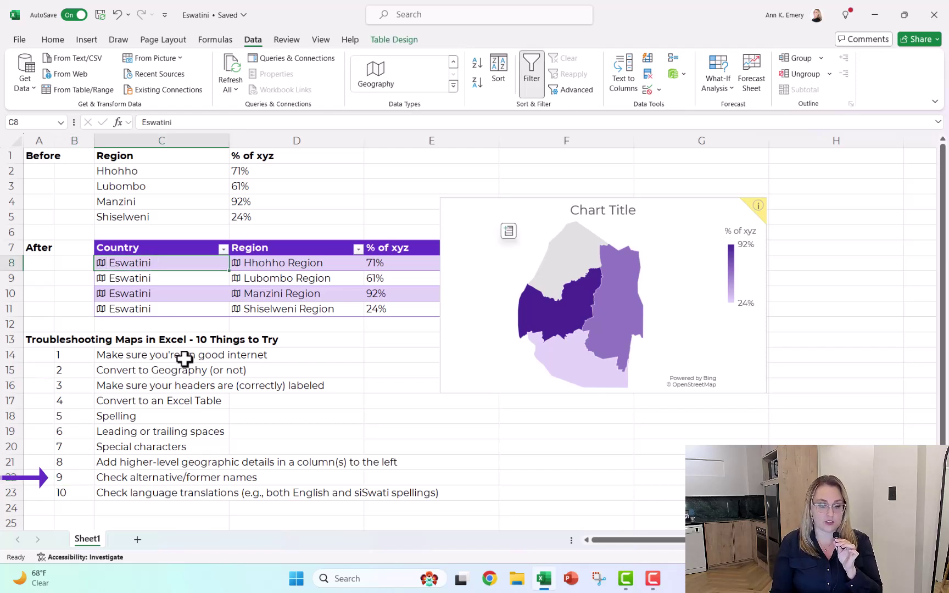
type("Swaziland")
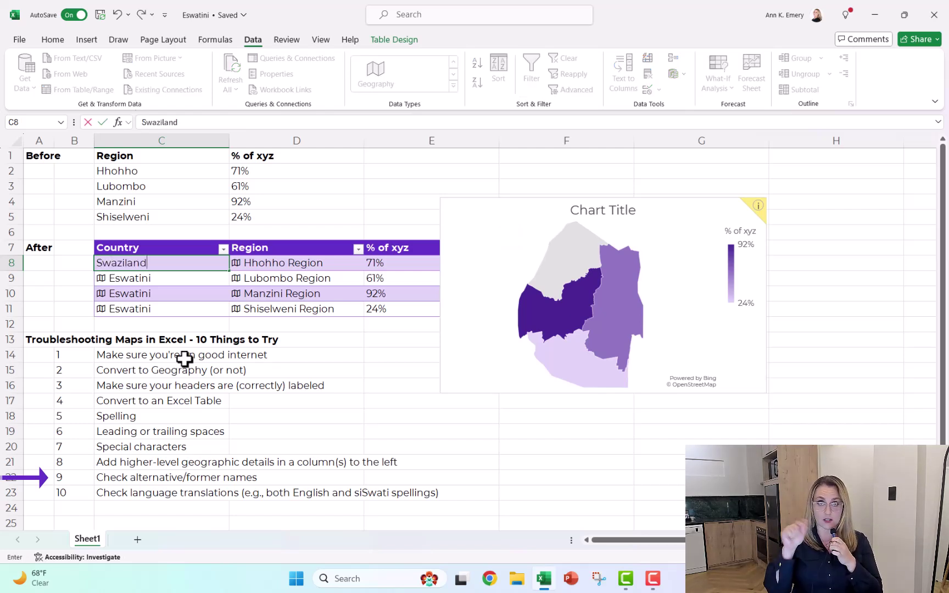
key("Return")
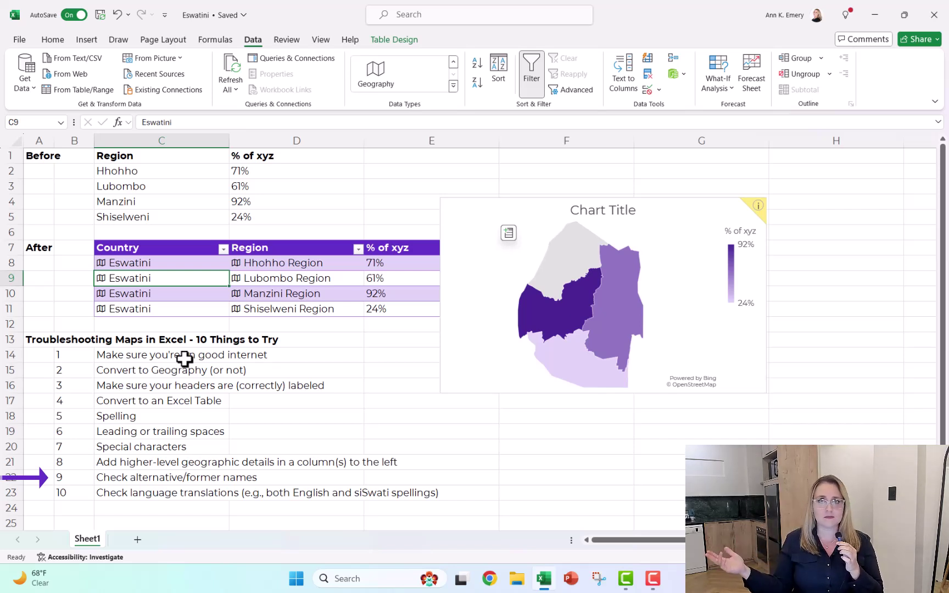
left_click(81, 493)
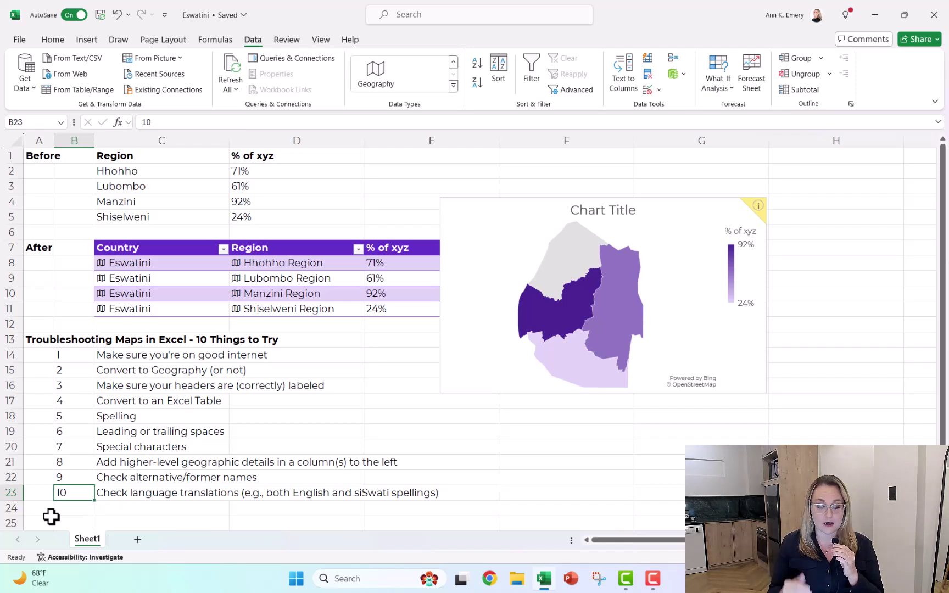
Select troubleshooting tips 1 and 2, then the four geography region cells
left_click(68, 356)
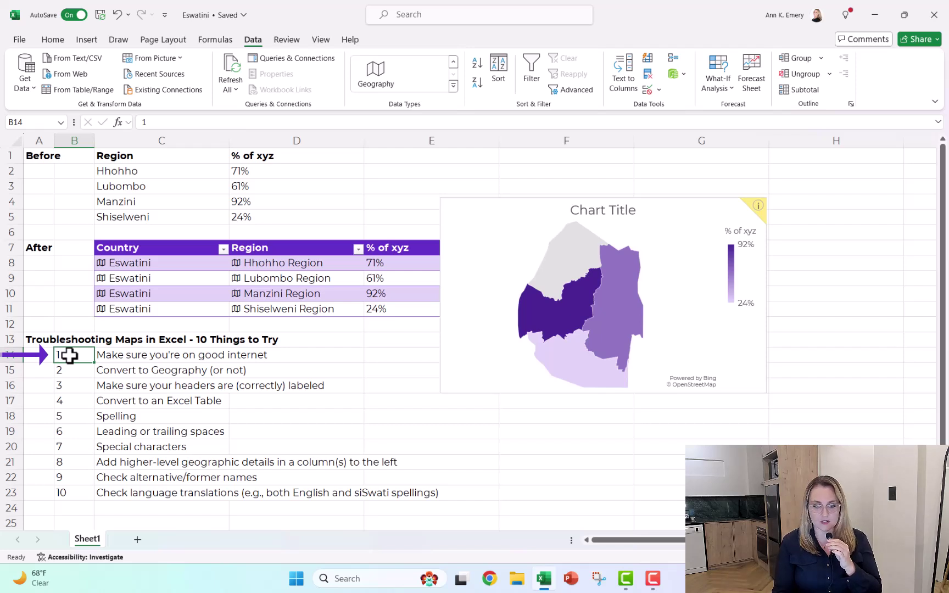
left_click(77, 373)
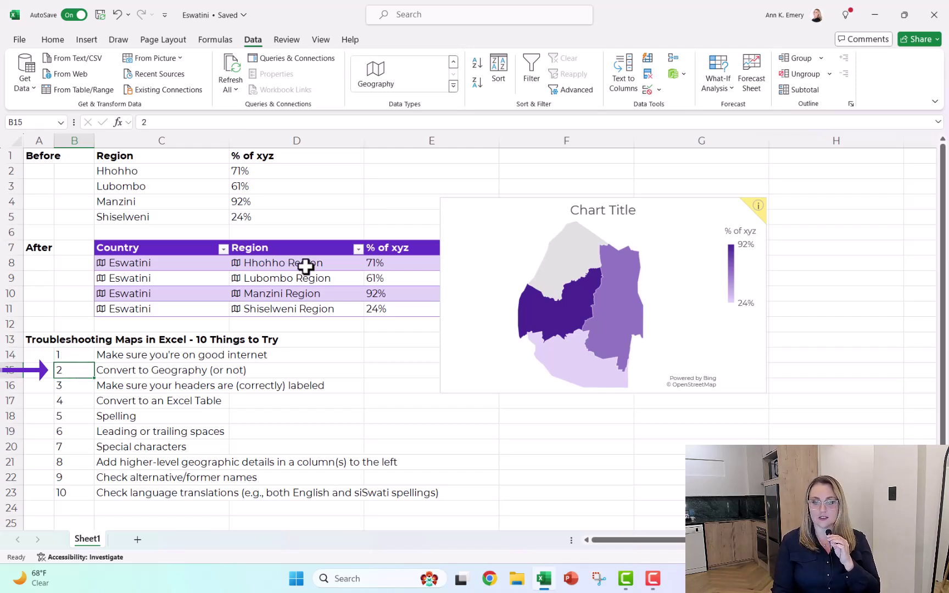
left_click_drag(307, 265, 306, 307)
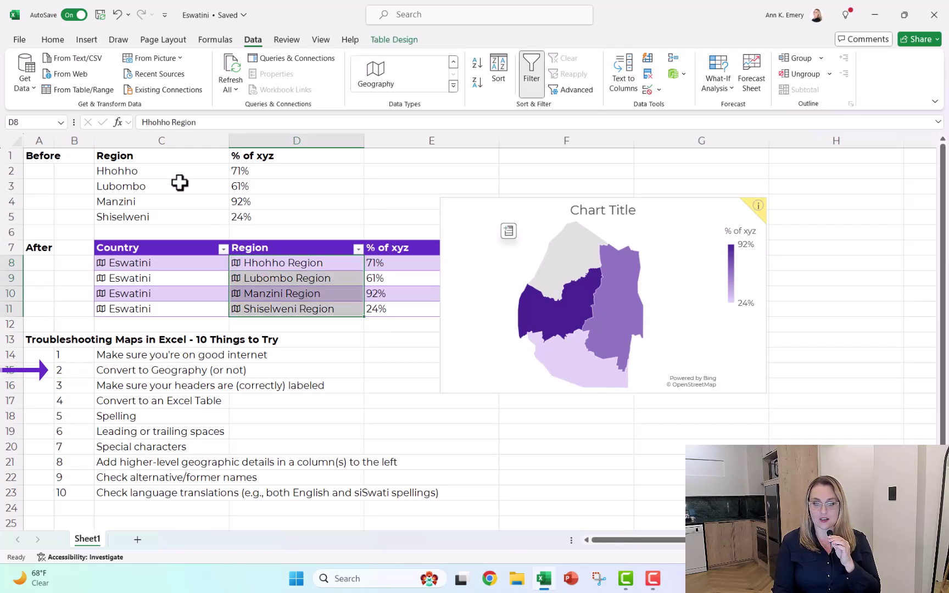
Paste the plain Before region names over the geography regions, then undo the paste
left_click_drag(172, 171, 175, 215)
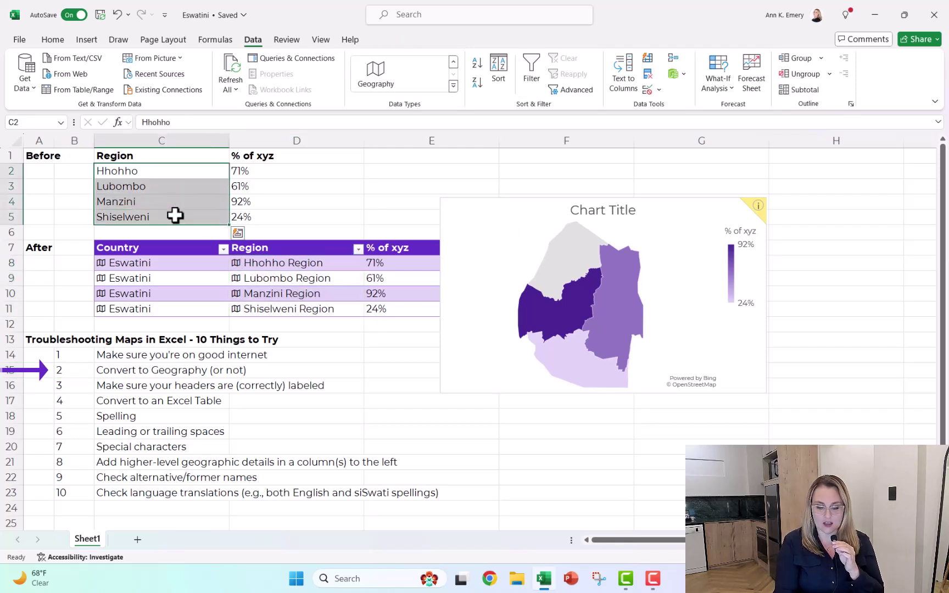
key("ctrl+c")
left_click(270, 262)
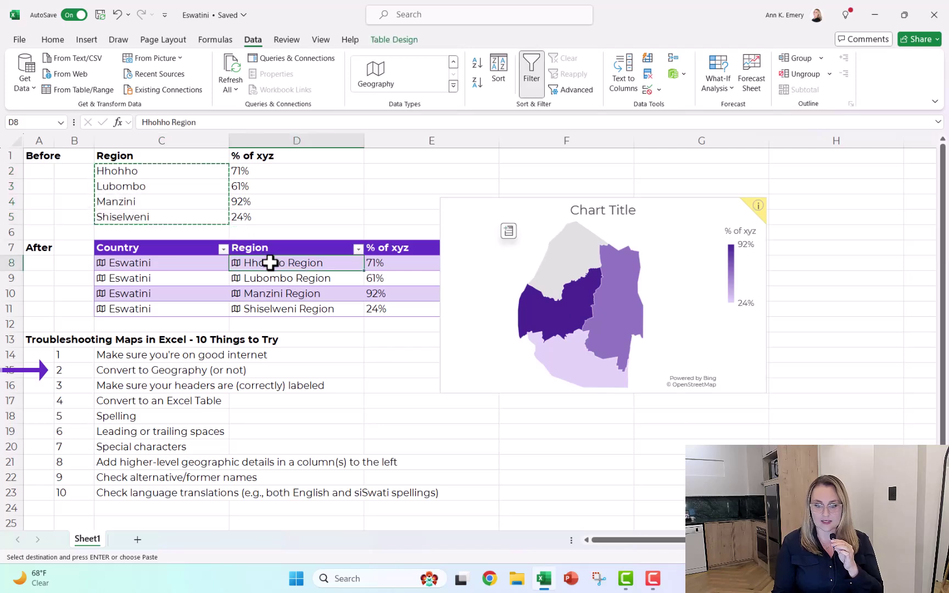
key("ctrl+v")
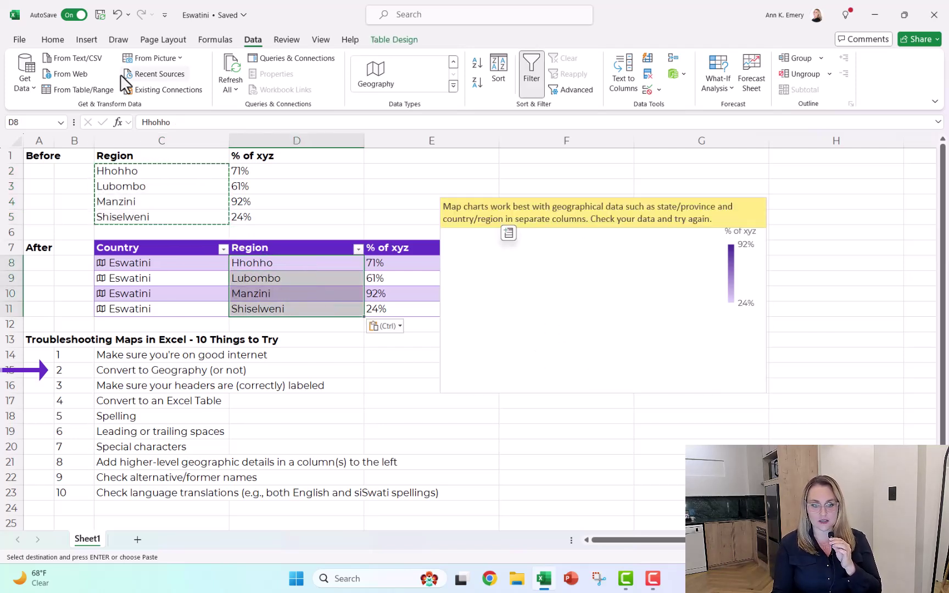
left_click(114, 21)
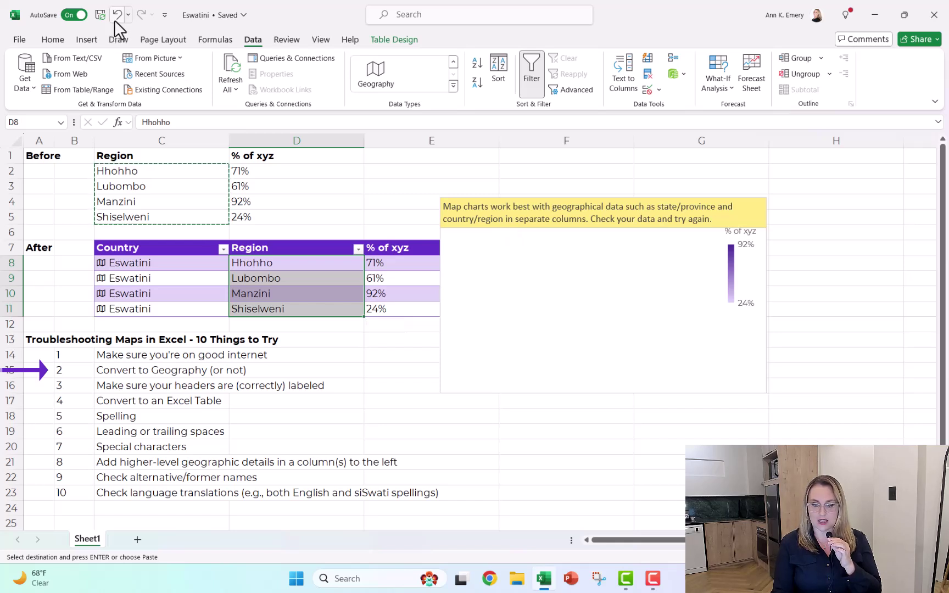
left_click(74, 385)
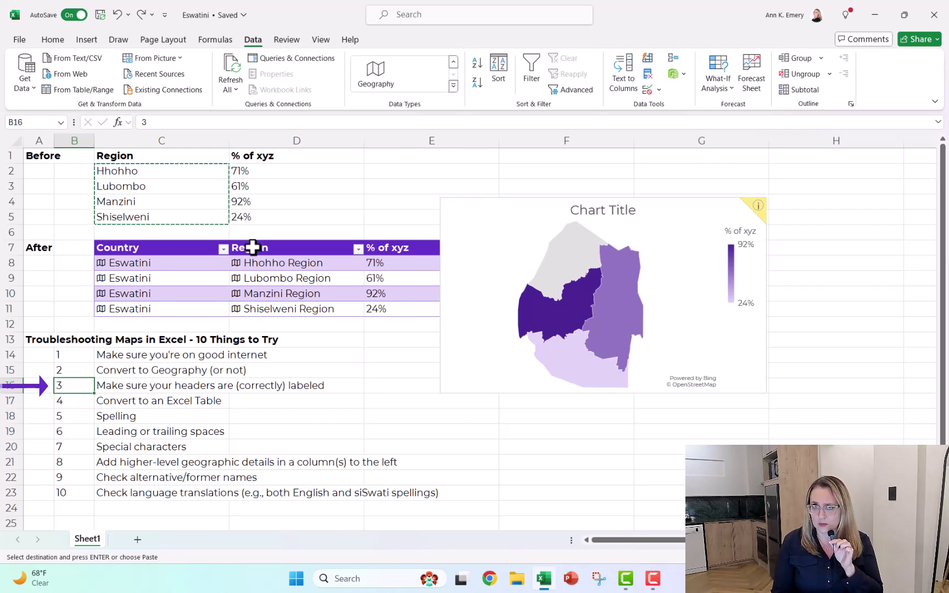
left_click(252, 248)
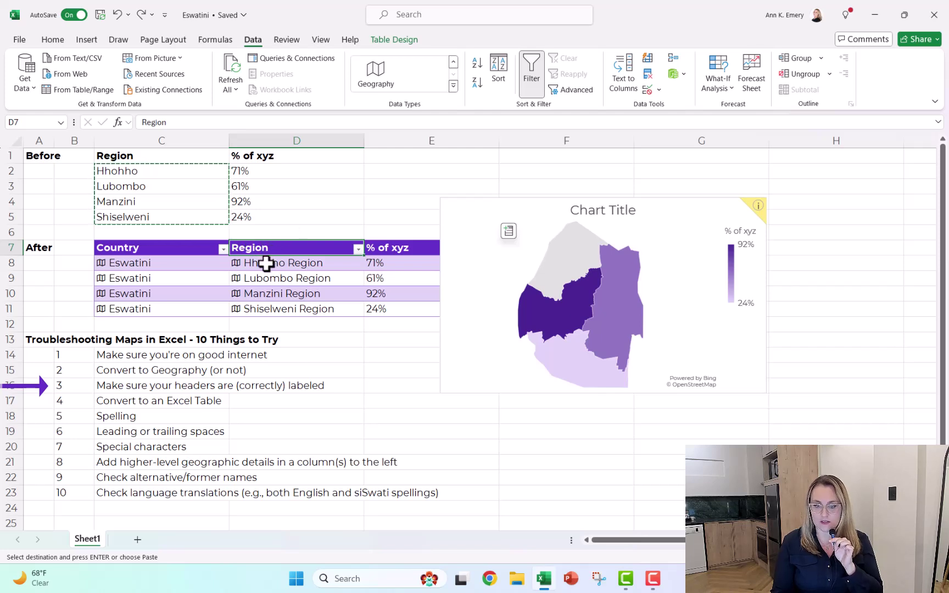
left_click(236, 263)
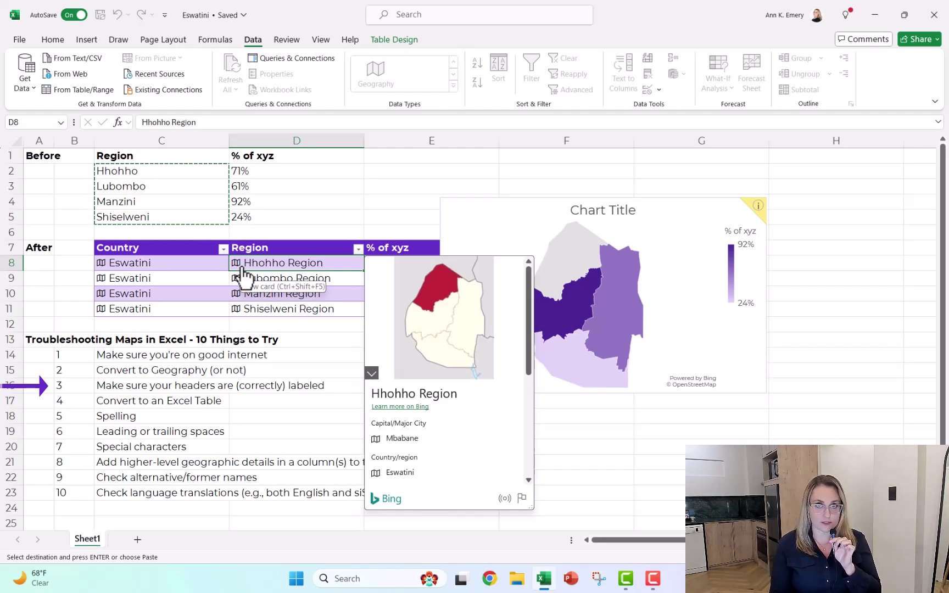
Rename the D7 header to State, then Province, and finally District
left_click(269, 249)
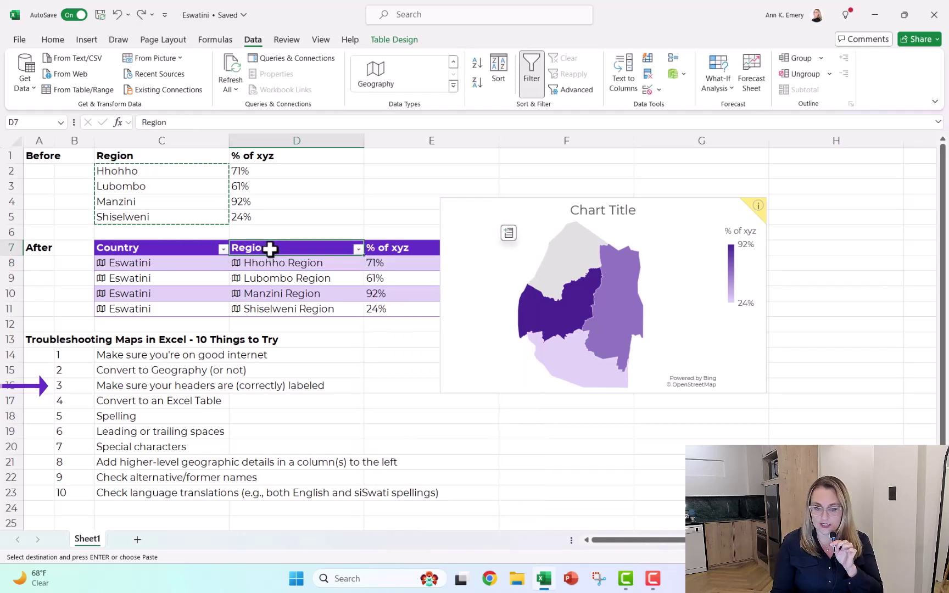
key("Escape")
type("D")
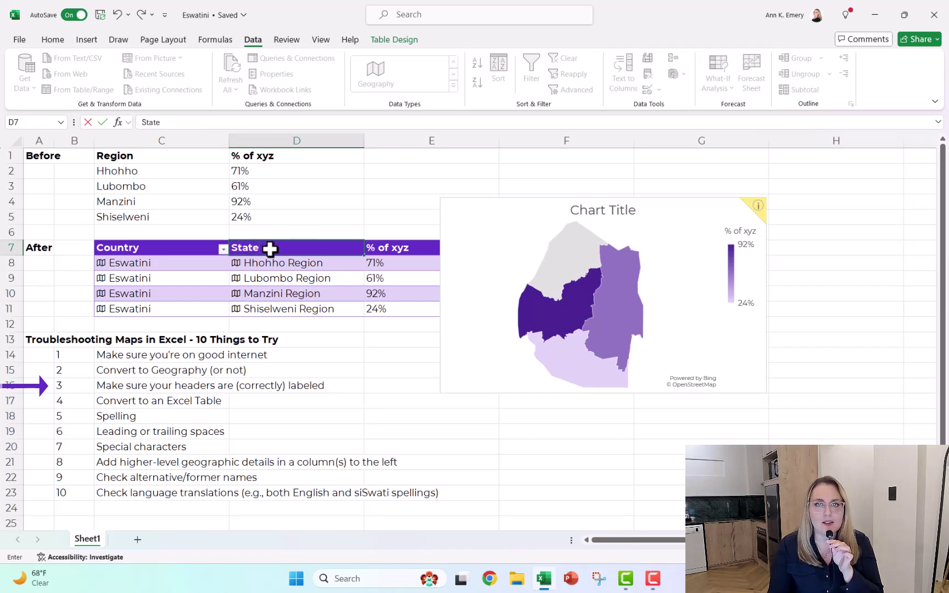
key("Return")
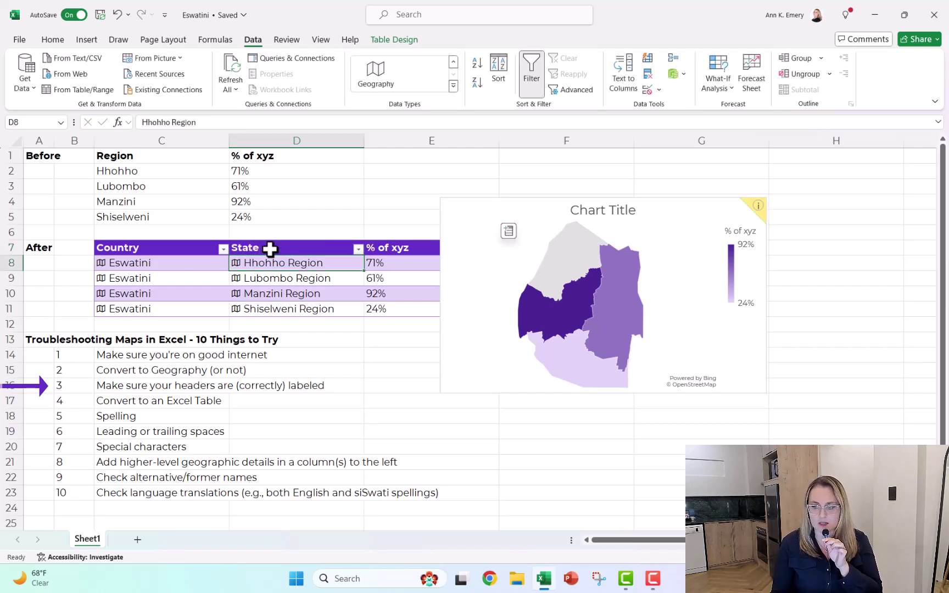
left_click(269, 249)
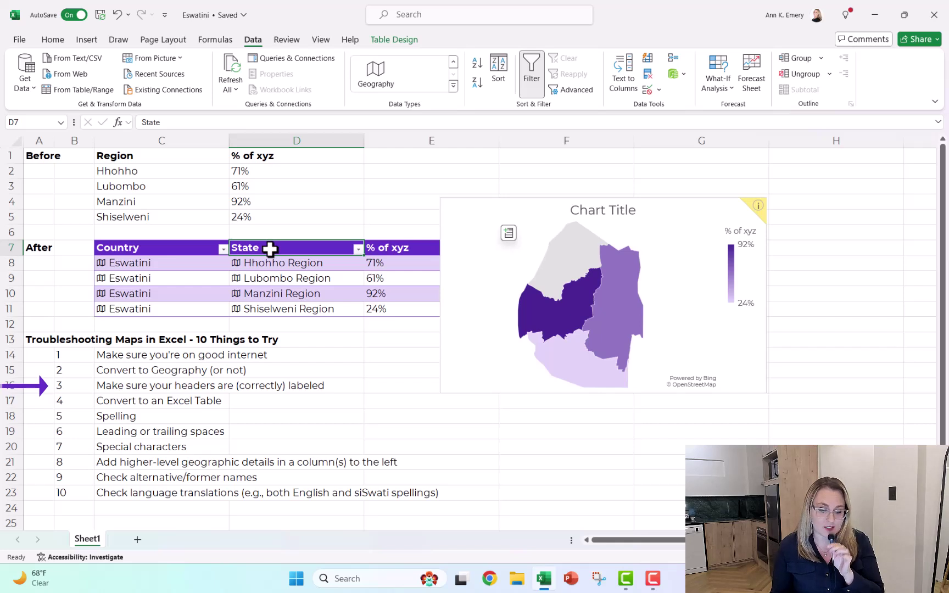
type("Province")
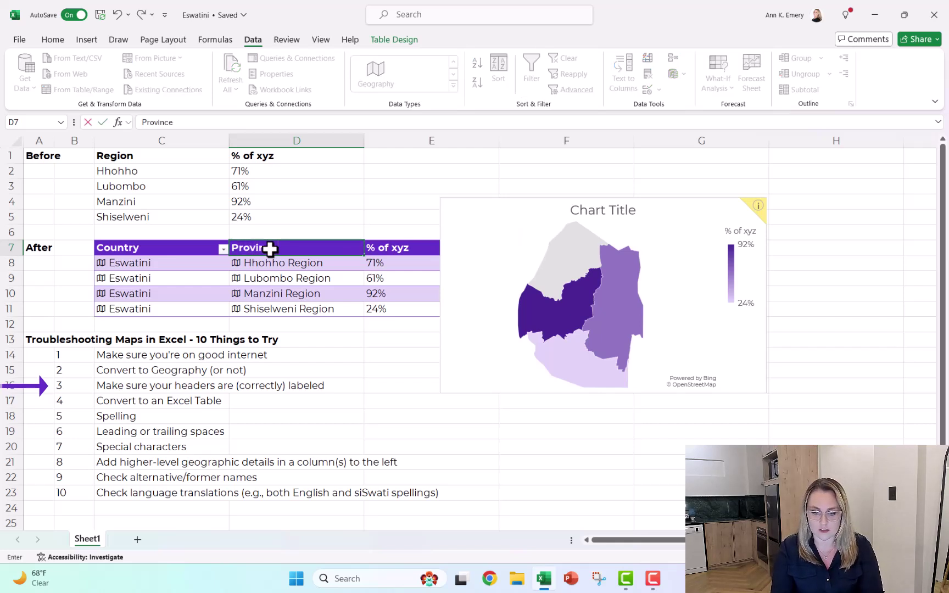
key("Return")
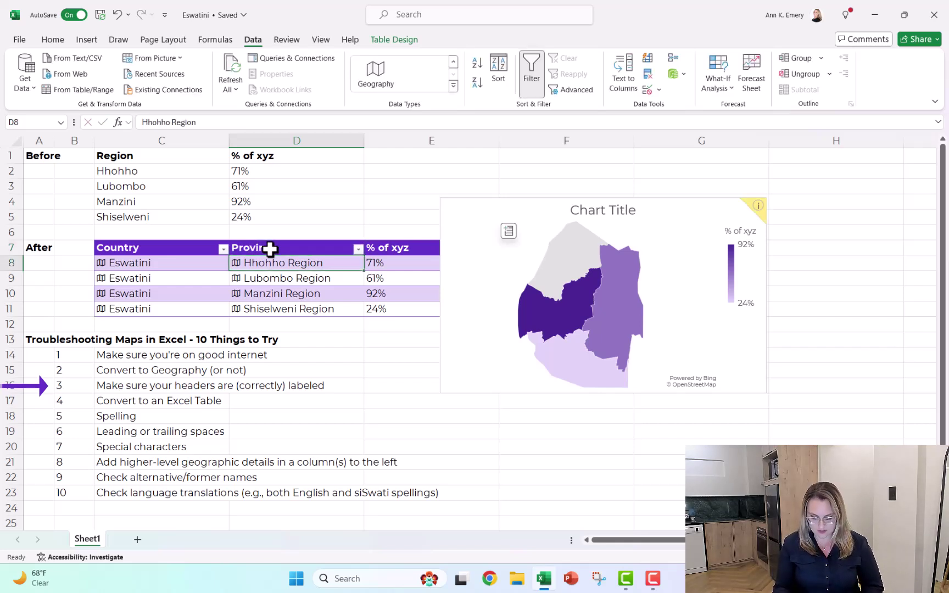
left_click(269, 249)
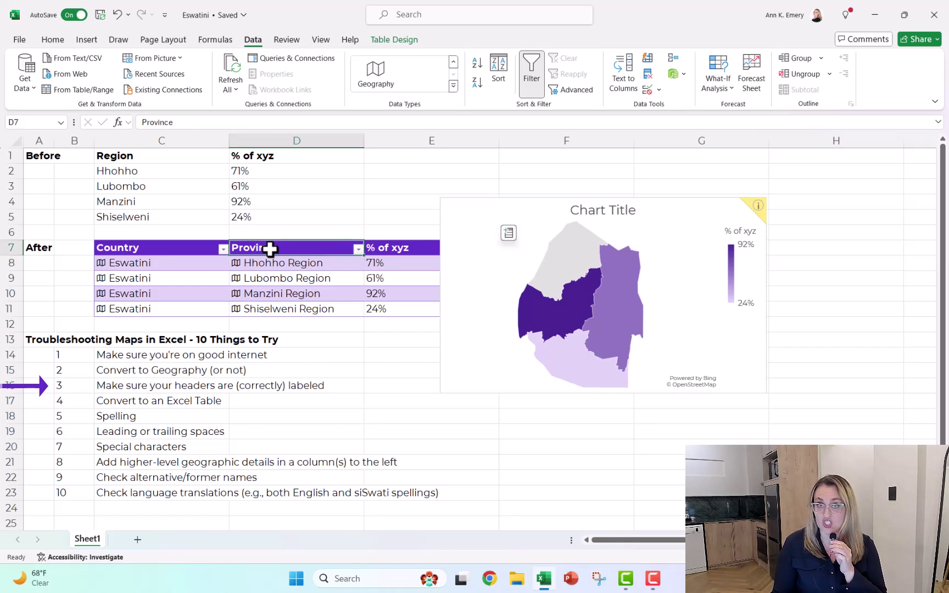
type("D")
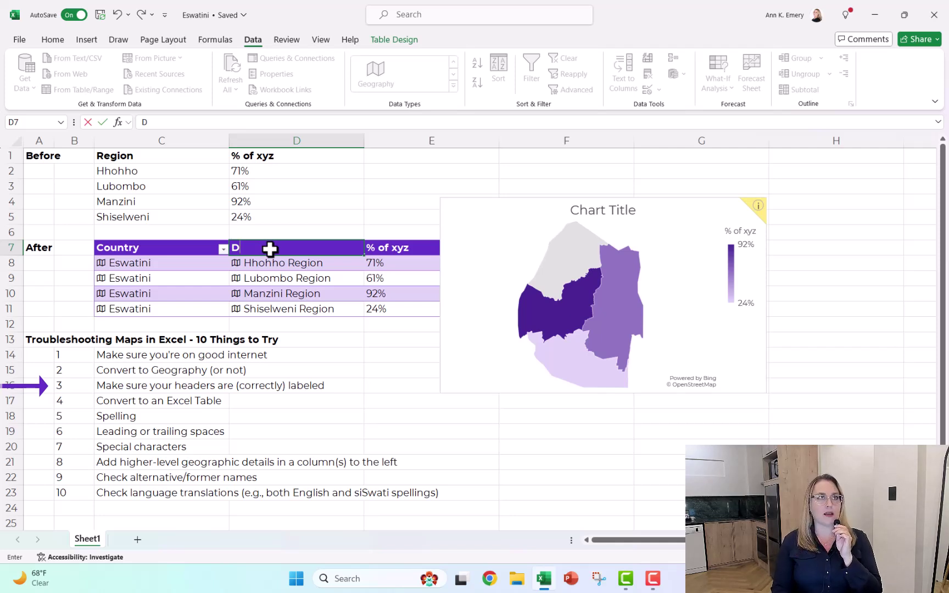
type("istrict")
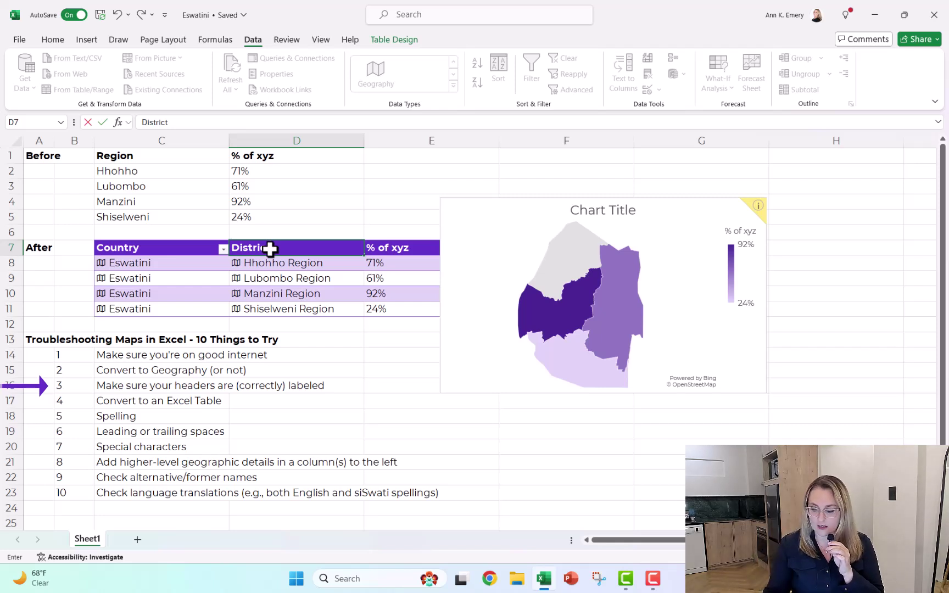
key("Return")
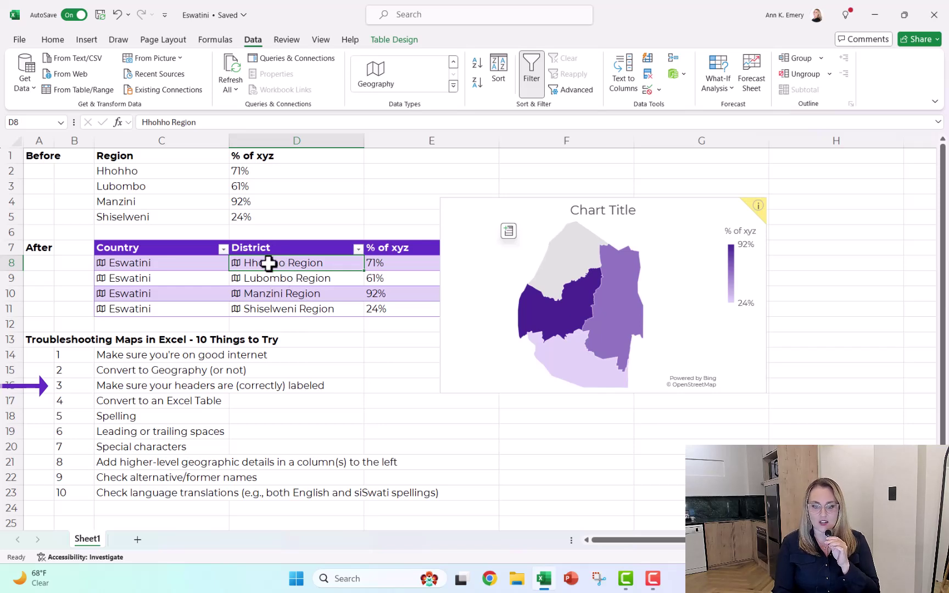
Copy the plain region names from C2:C5 into the District column at D8:D11
left_click_drag(268, 263, 265, 307)
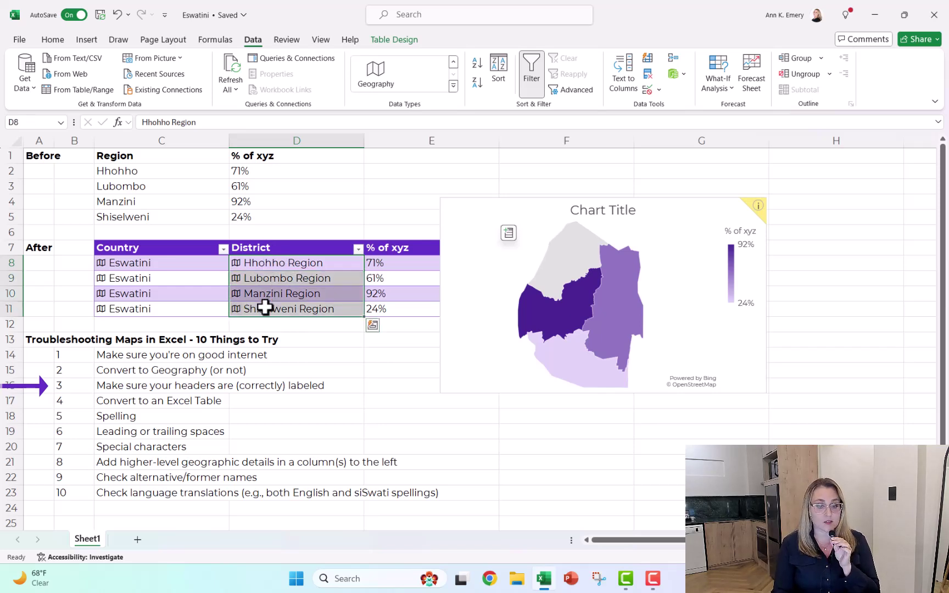
left_click_drag(167, 176, 167, 212)
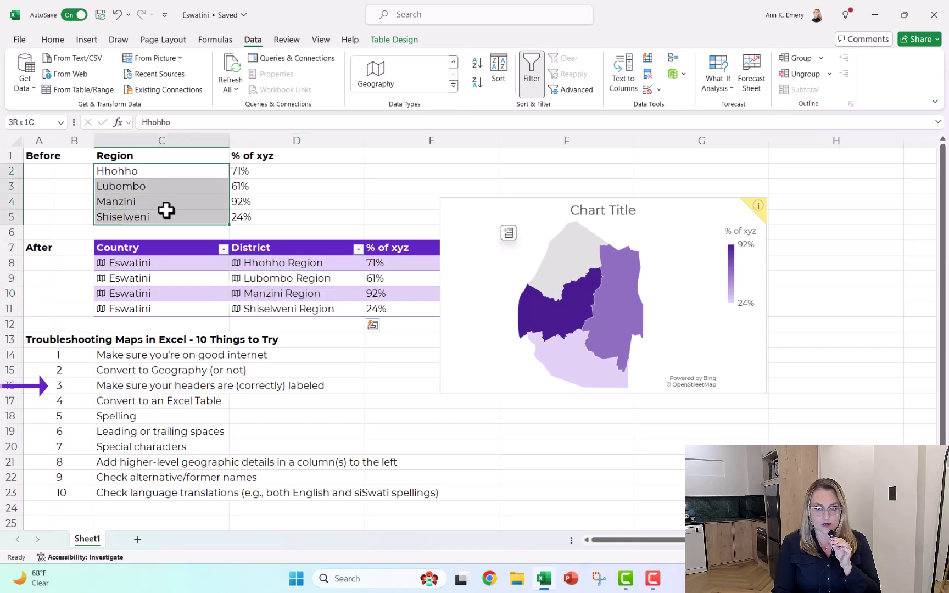
key("ctrl+c")
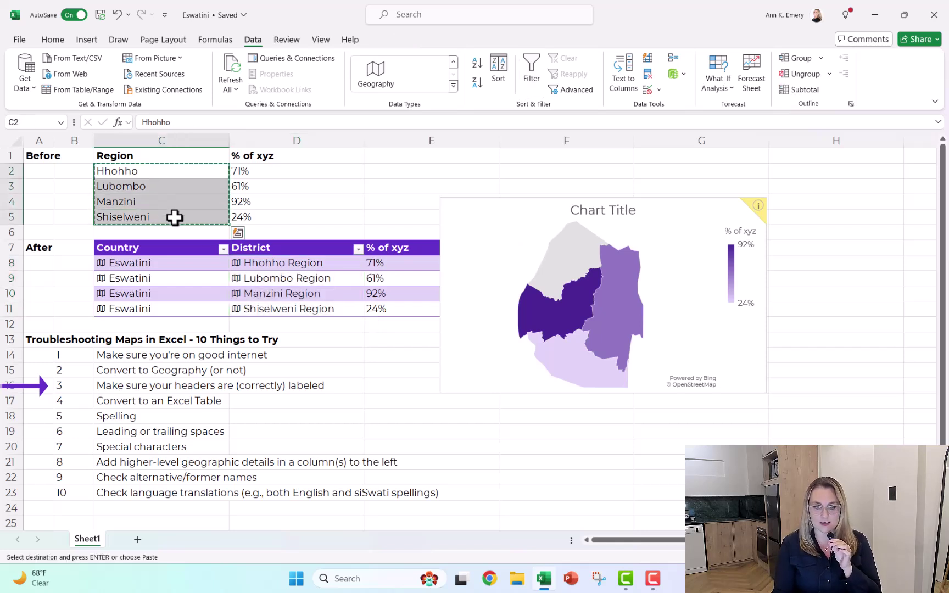
left_click(262, 258)
key("ctrl+v")
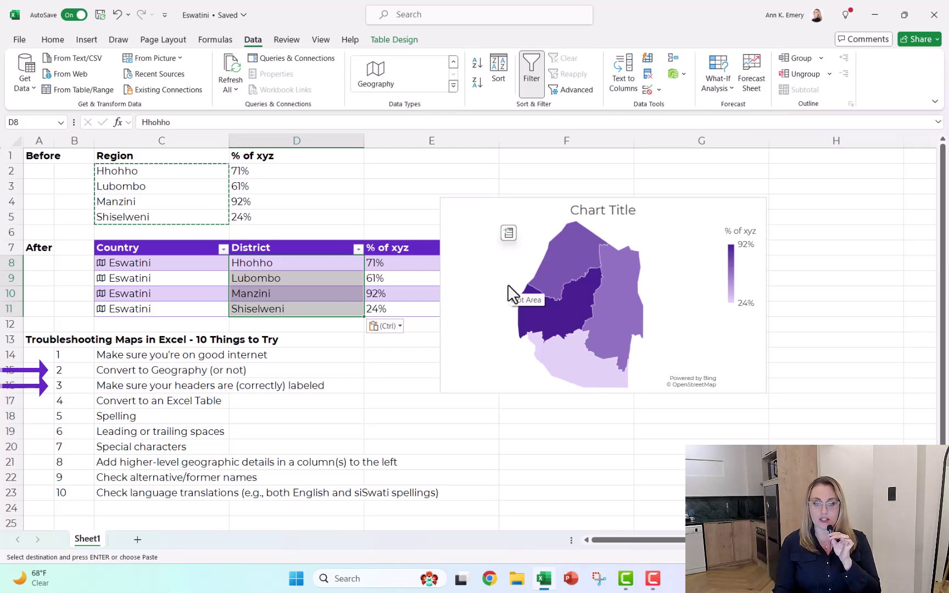
left_click(256, 248)
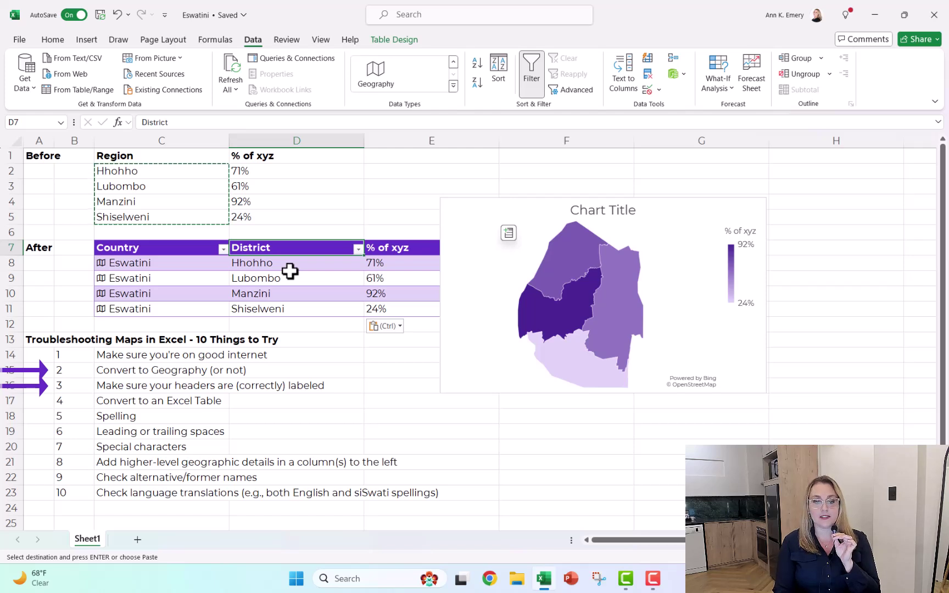
left_click_drag(276, 265, 275, 312)
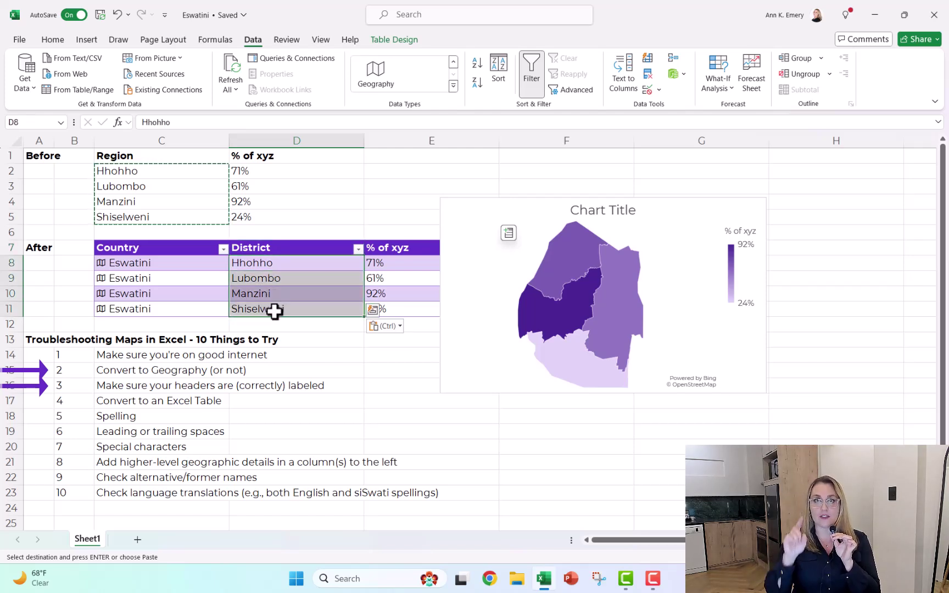